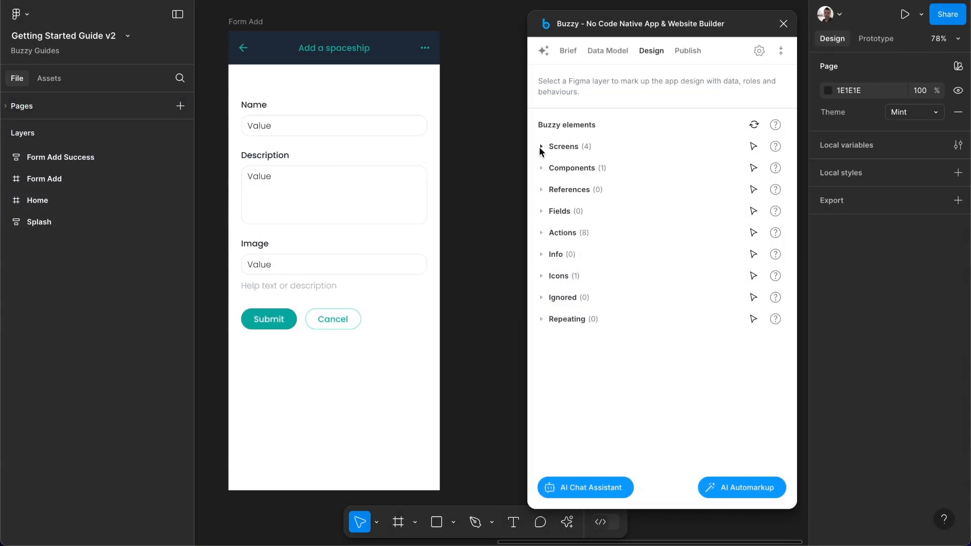
Start a new field definition in the data model and add Spaceships as its source datatable.
{"action": "left_click", "coordinate": [541, 147]}
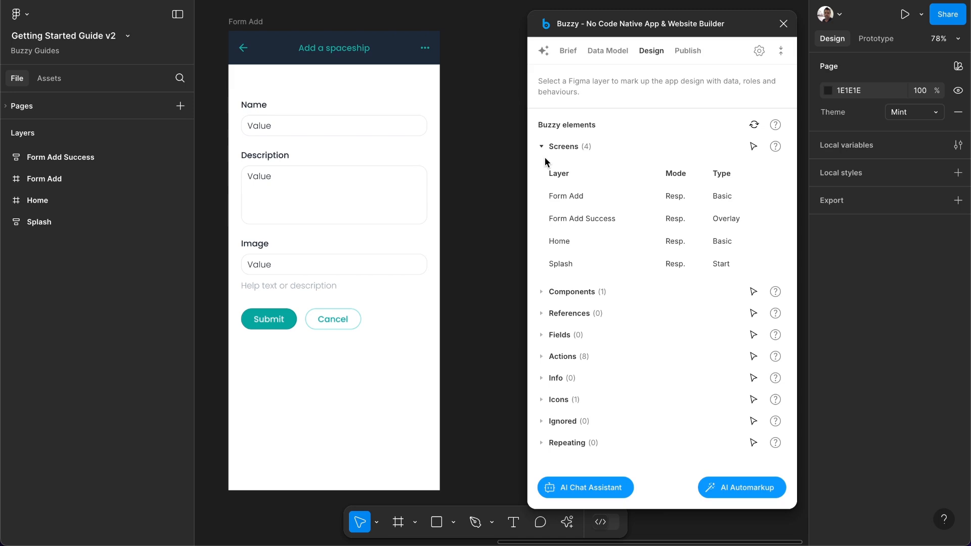
{"action": "left_click", "coordinate": [603, 60]}
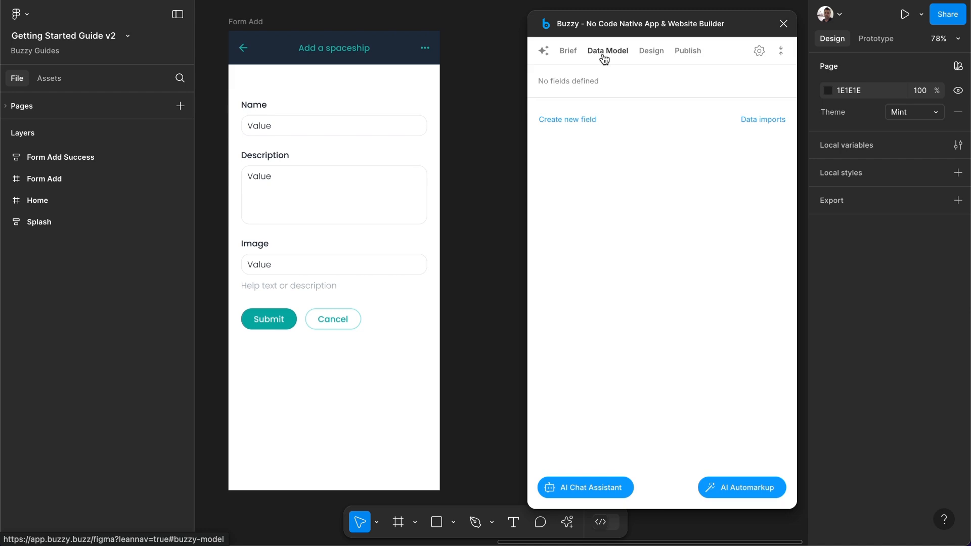
{"action": "left_click", "coordinate": [570, 119]}
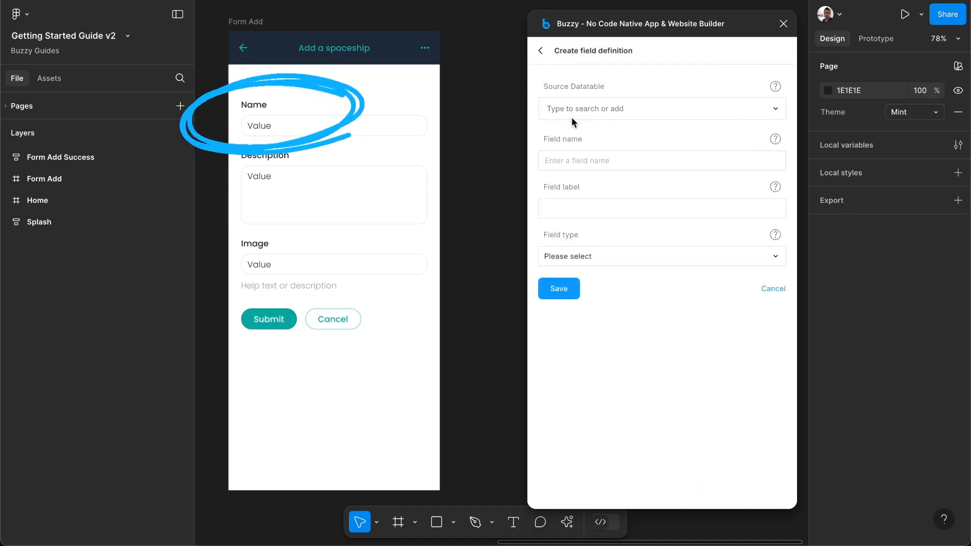
{"action": "type", "text": "Spa"}
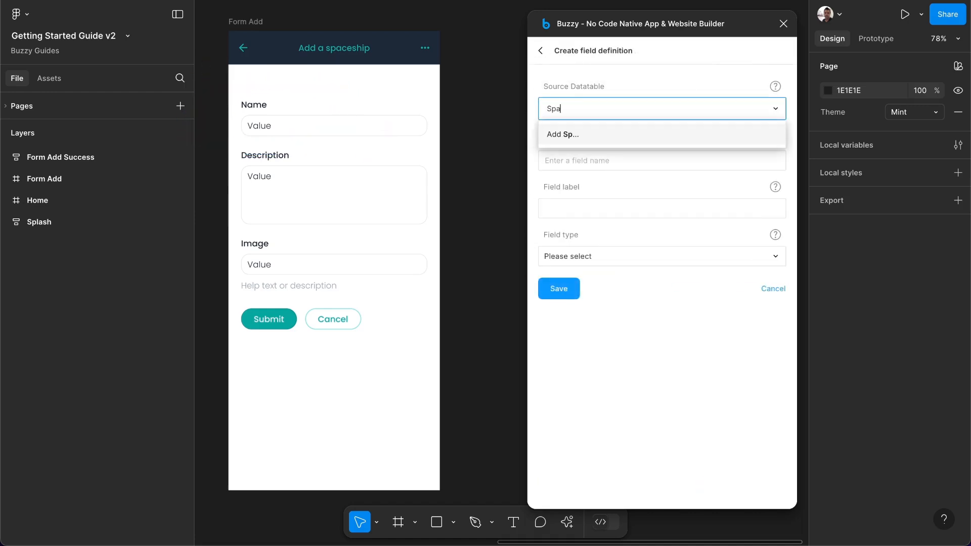
{"action": "type", "text": "ceships"}
Name the new Spaceships field "name", set its type to Plain text and save it.
{"action": "left_click", "coordinate": [574, 158]}
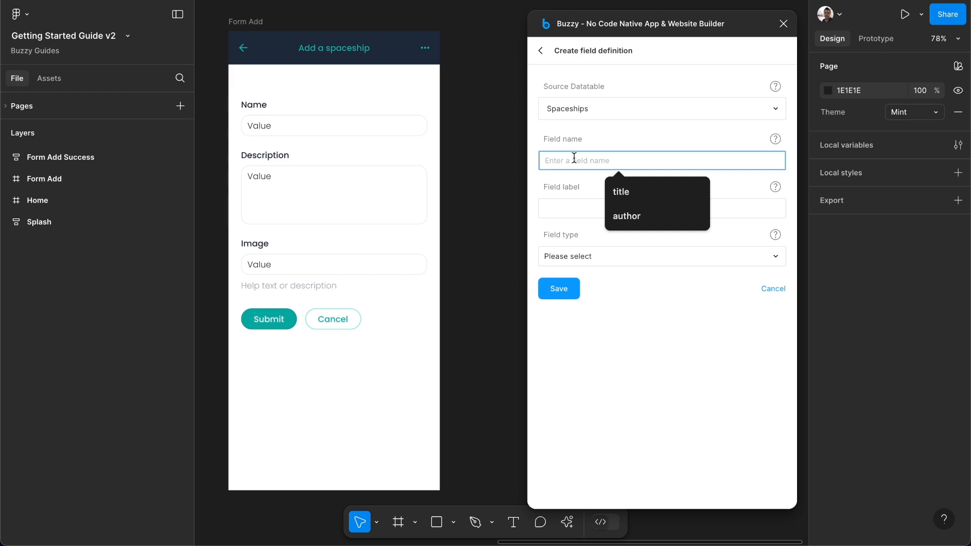
{"action": "type", "text": "name"}
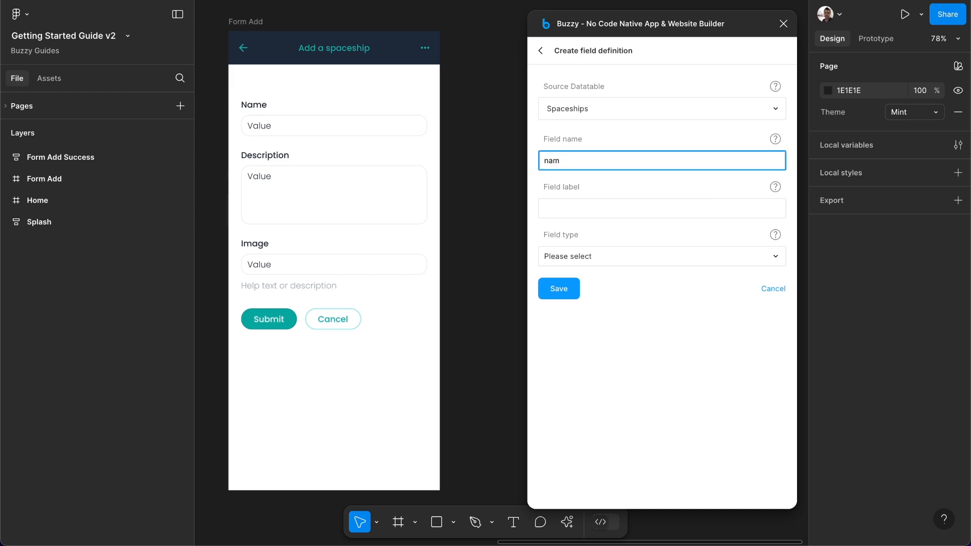
{"action": "left_click", "coordinate": [581, 206]}
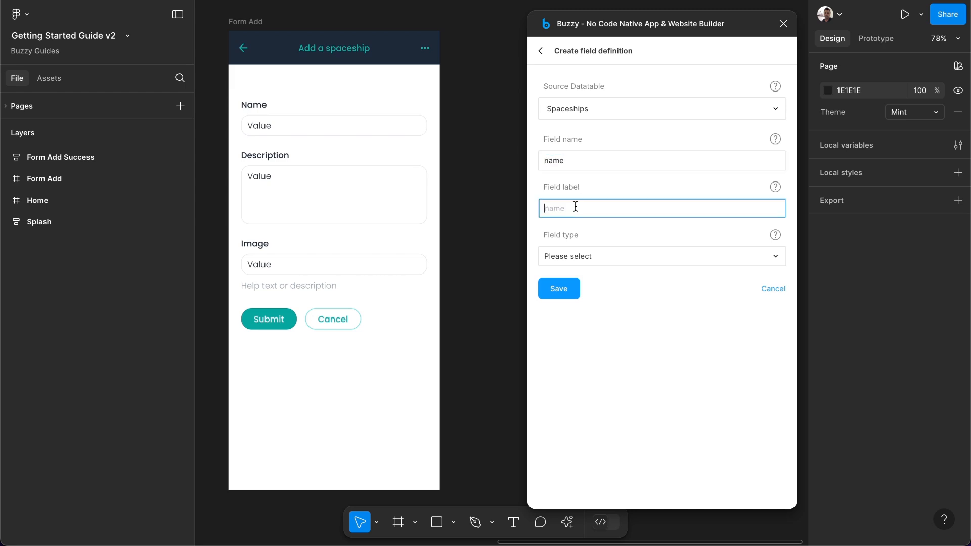
{"action": "left_click", "coordinate": [588, 255]}
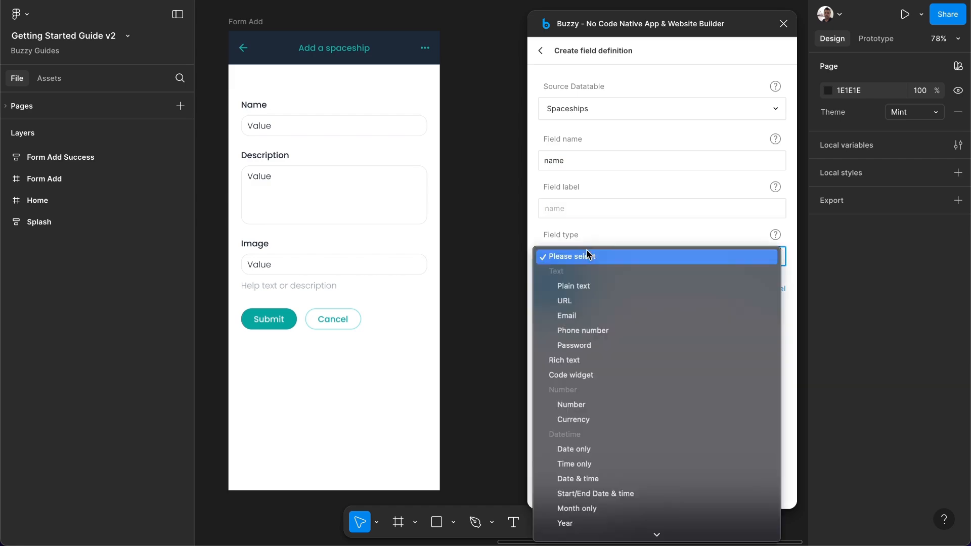
{"action": "left_click", "coordinate": [584, 286]}
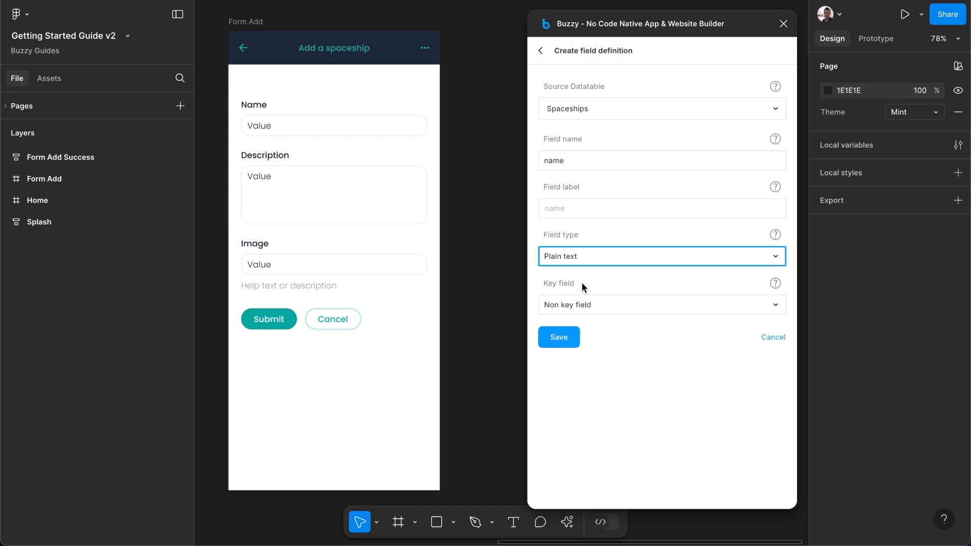
{"action": "left_click", "coordinate": [569, 336]}
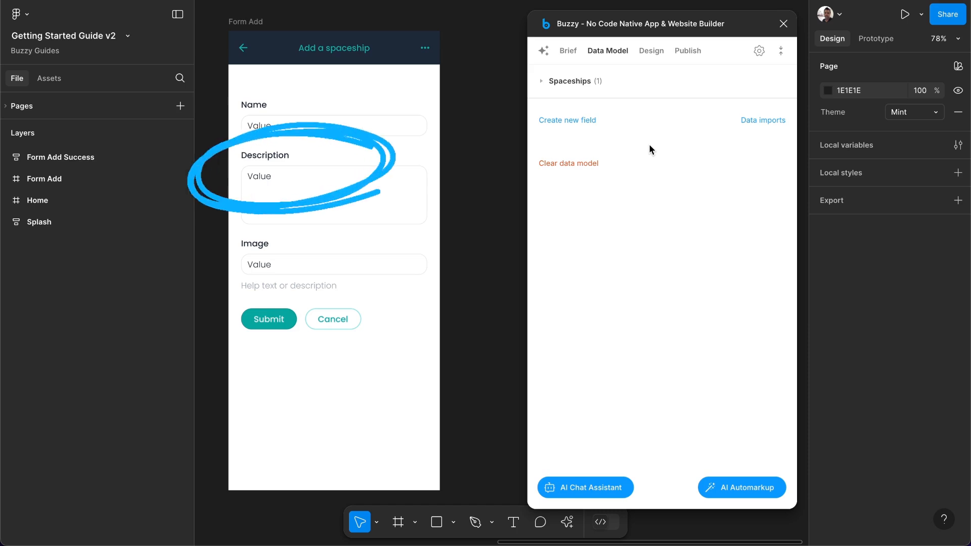
Create a Rich text field named "description" in the Spaceships datatable and save it.
{"action": "left_click", "coordinate": [563, 119]}
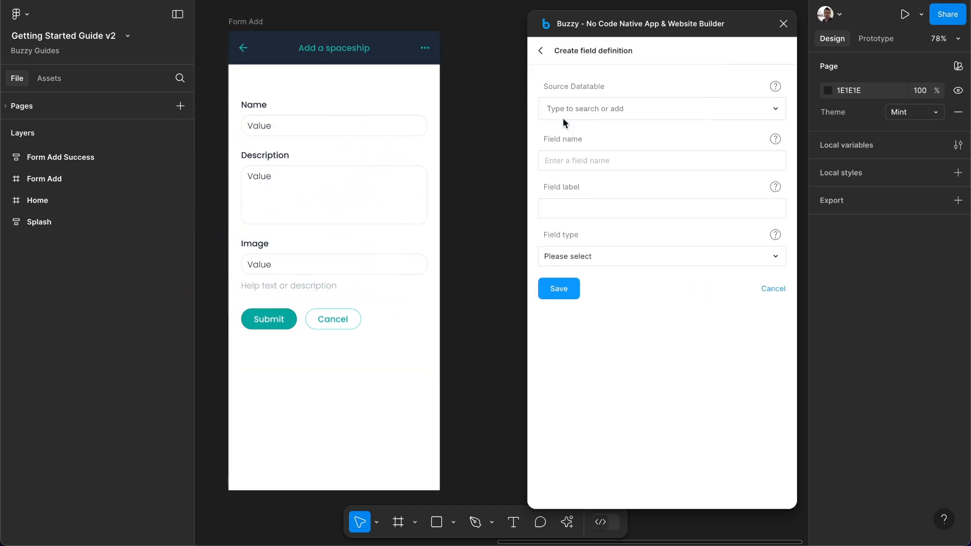
{"action": "left_click", "coordinate": [563, 115]}
{"action": "left_click", "coordinate": [571, 133]}
{"action": "left_click", "coordinate": [570, 160]}
{"action": "type", "text": "description"}
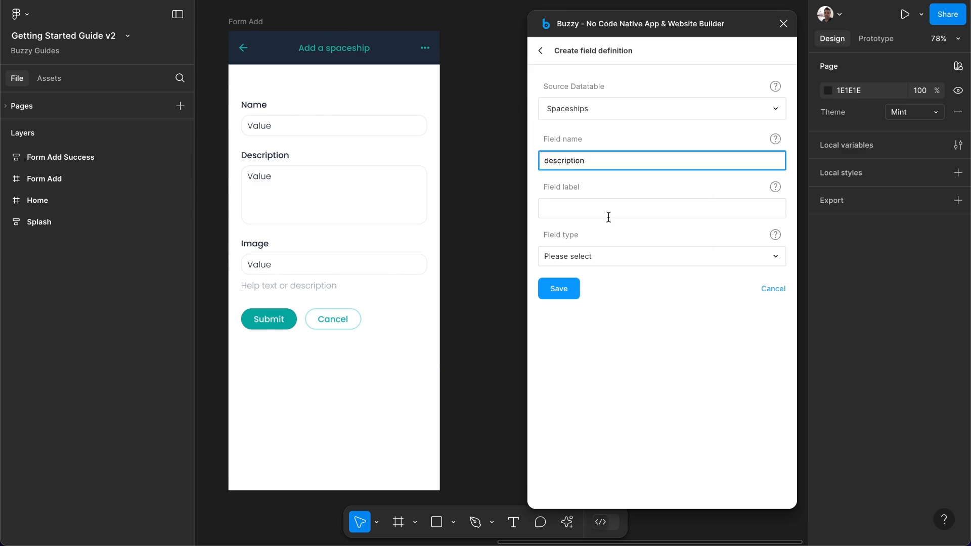
{"action": "left_click", "coordinate": [594, 258]}
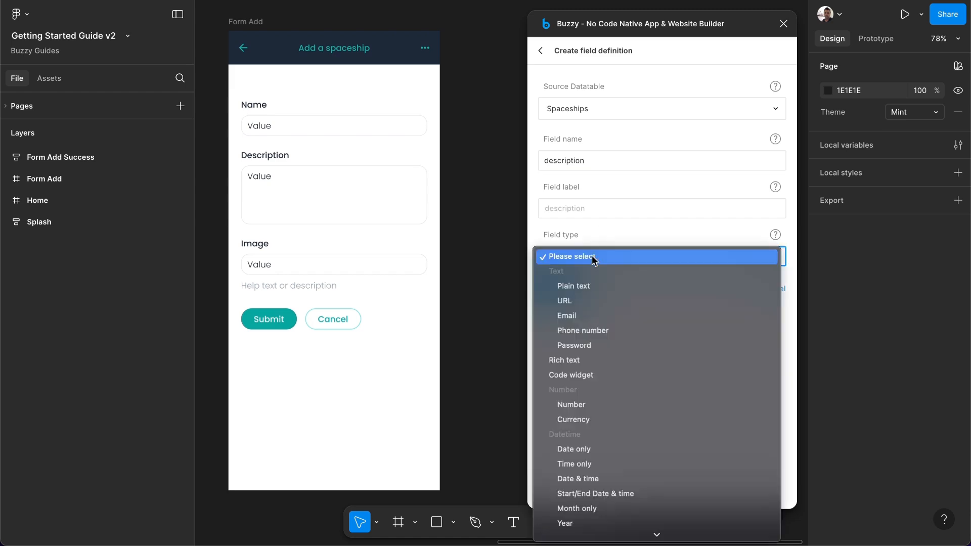
{"action": "left_click", "coordinate": [591, 360]}
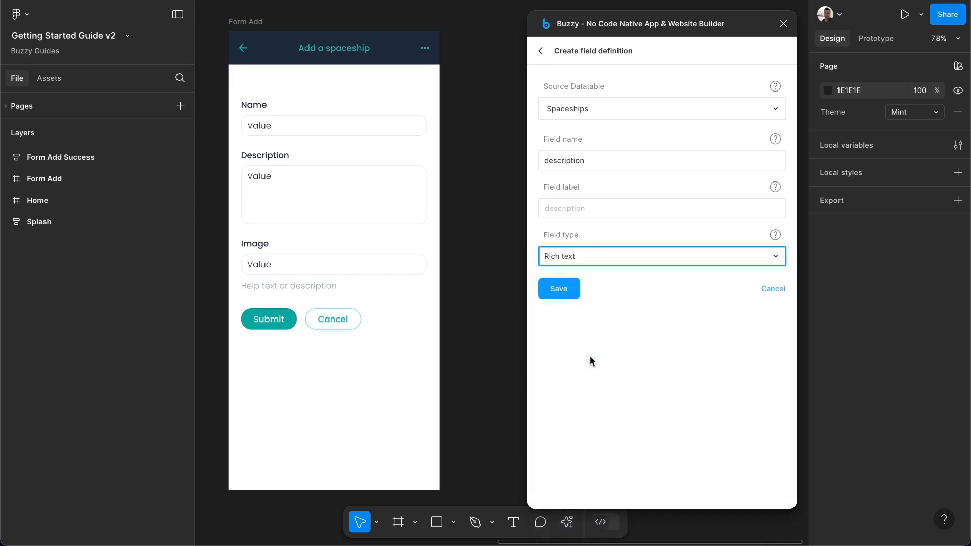
{"action": "left_click", "coordinate": [560, 290]}
Create a Single image field named "image" in the Spaceships datatable and save it.
{"action": "left_click", "coordinate": [537, 85]}
{"action": "left_click", "coordinate": [560, 199]}
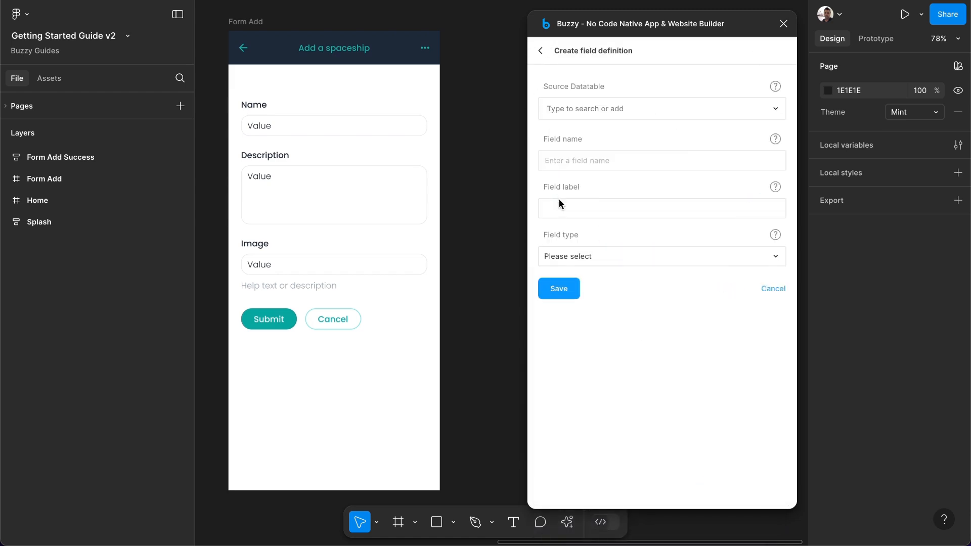
{"action": "left_click", "coordinate": [564, 109]}
{"action": "left_click", "coordinate": [562, 134]}
{"action": "left_click", "coordinate": [565, 160]}
{"action": "type", "text": "image"}
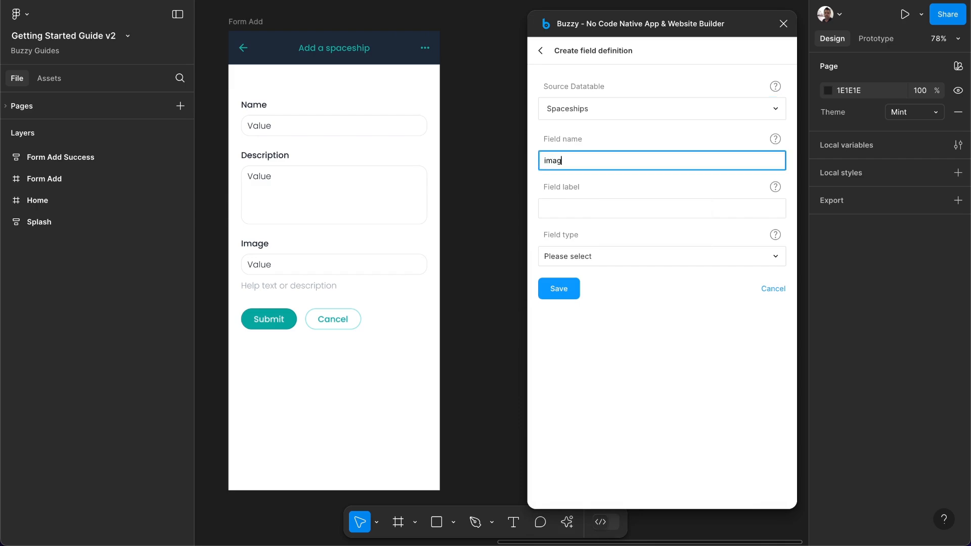
{"action": "left_click", "coordinate": [580, 257]}
{"action": "scroll", "coordinate": [607, 374], "scroll_direction": "down", "scroll_amount": 5}
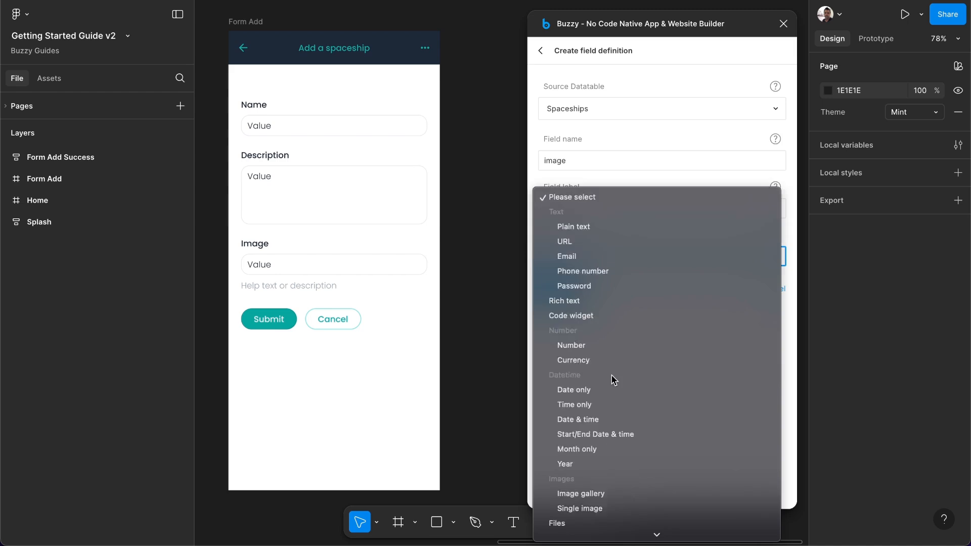
{"action": "left_click", "coordinate": [582, 420]}
{"action": "left_click", "coordinate": [555, 293]}
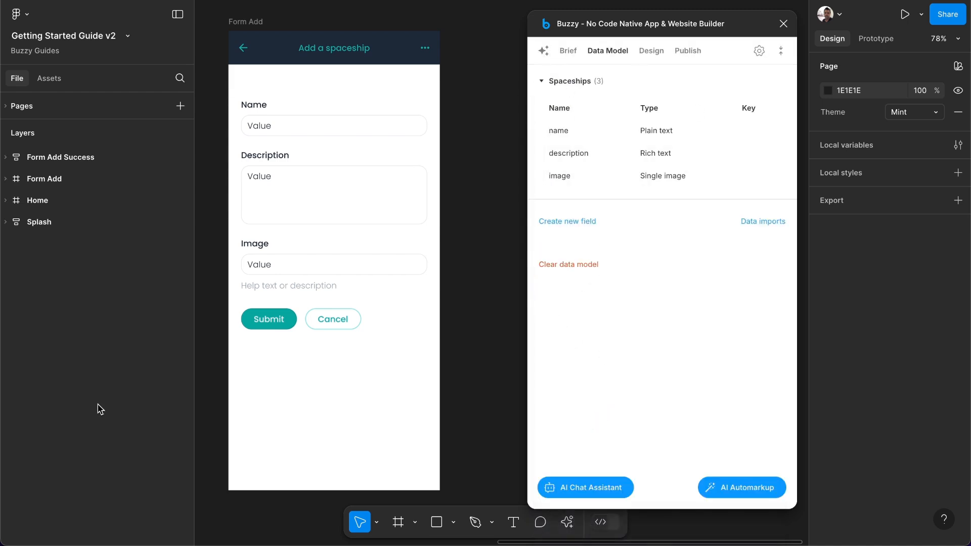
Assign the Component role with type Form to the Add spaceship layer inside the Form Add screen.
{"action": "left_click", "coordinate": [5, 179]}
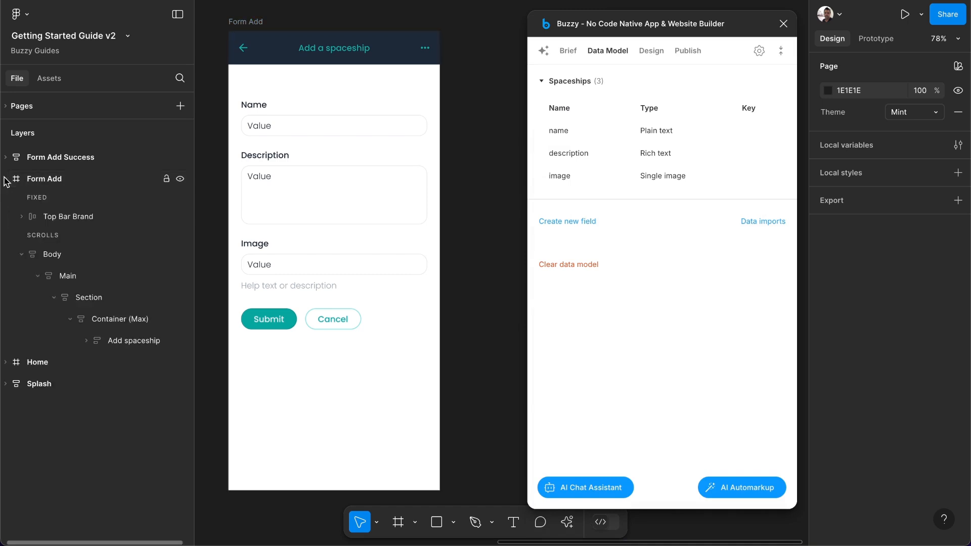
{"action": "left_click", "coordinate": [131, 344]}
{"action": "left_click", "coordinate": [659, 55]}
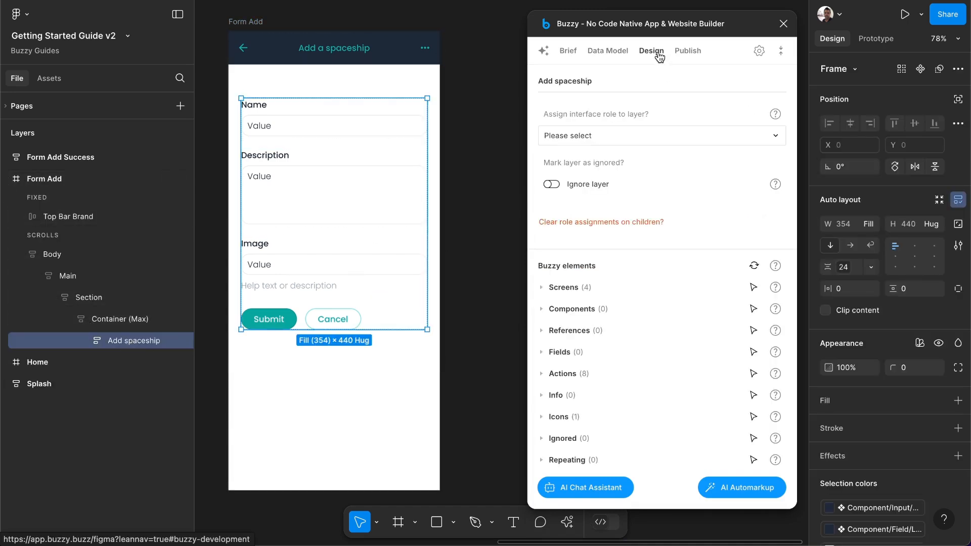
{"action": "left_click", "coordinate": [579, 135]}
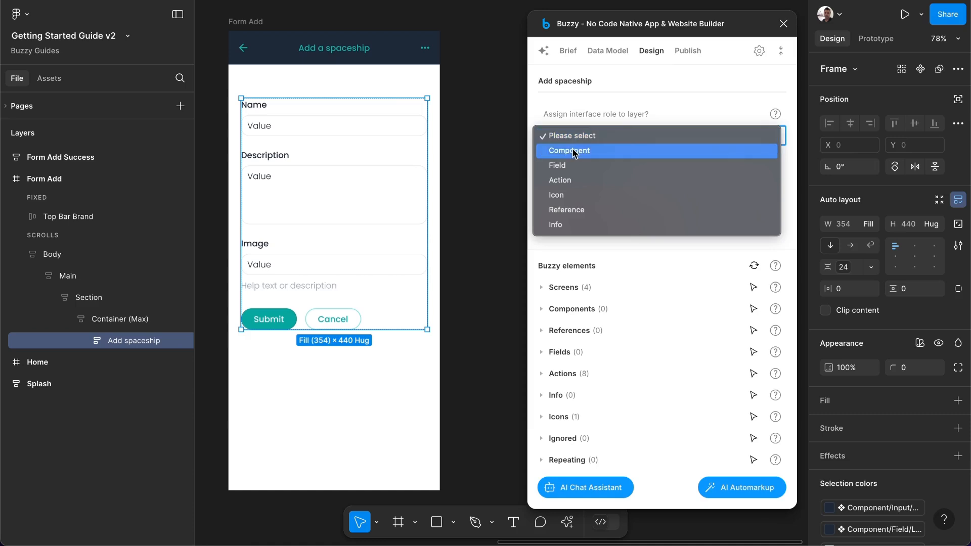
{"action": "left_click", "coordinate": [575, 152]}
{"action": "left_click", "coordinate": [578, 196]}
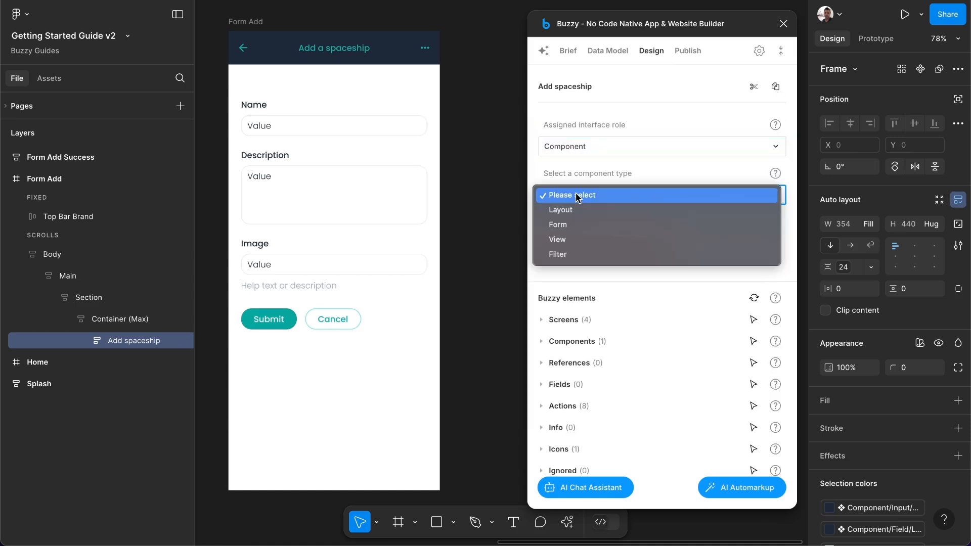
{"action": "left_click", "coordinate": [568, 225]}
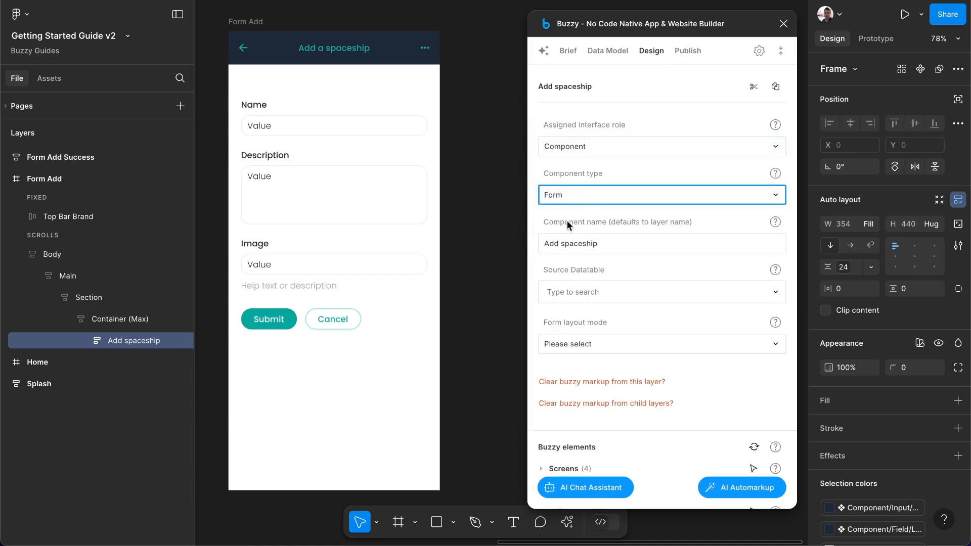
Set the form component's source datatable to Spaceships and its form layout mode to Capture layout.
{"action": "double_click", "coordinate": [609, 244]}
{"action": "triple_click", "coordinate": [610, 244]}
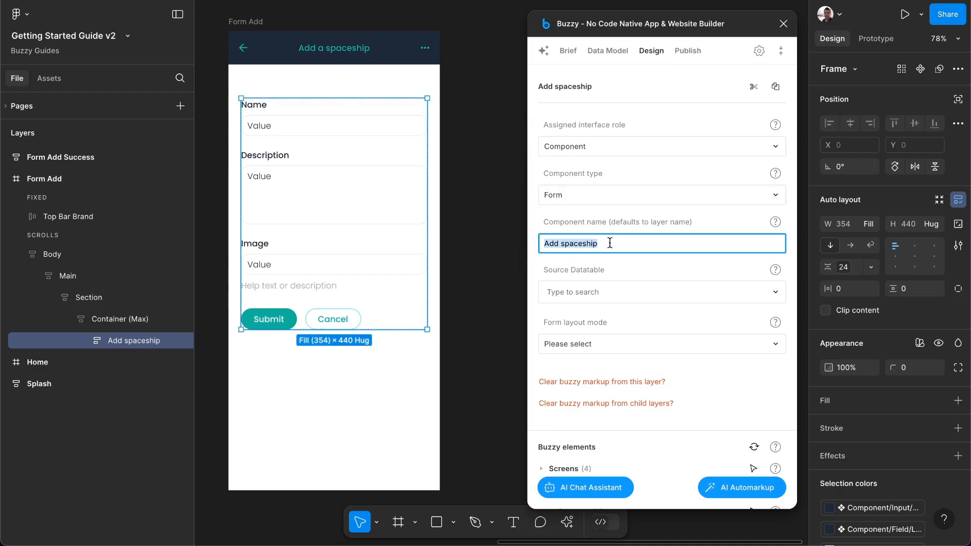
{"action": "left_click", "coordinate": [612, 291]}
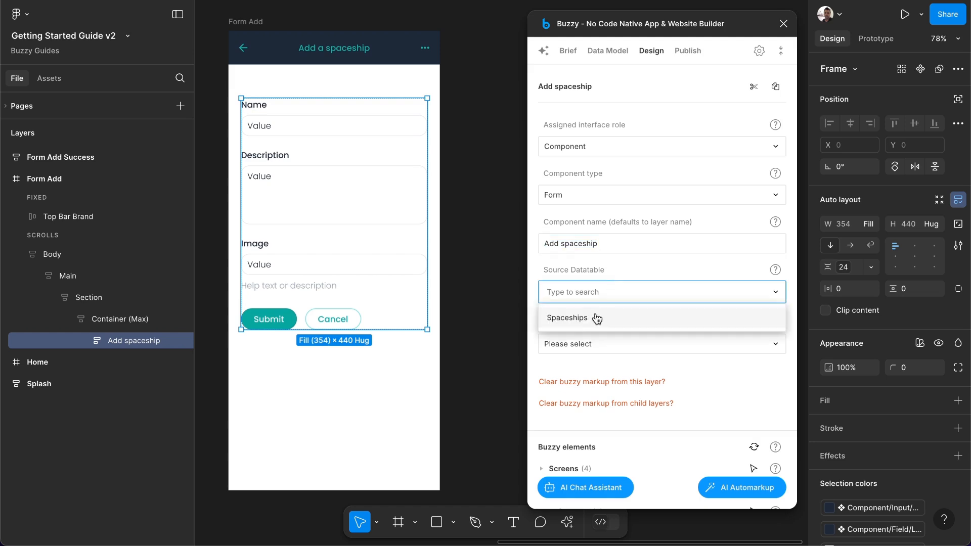
{"action": "left_click", "coordinate": [582, 315]}
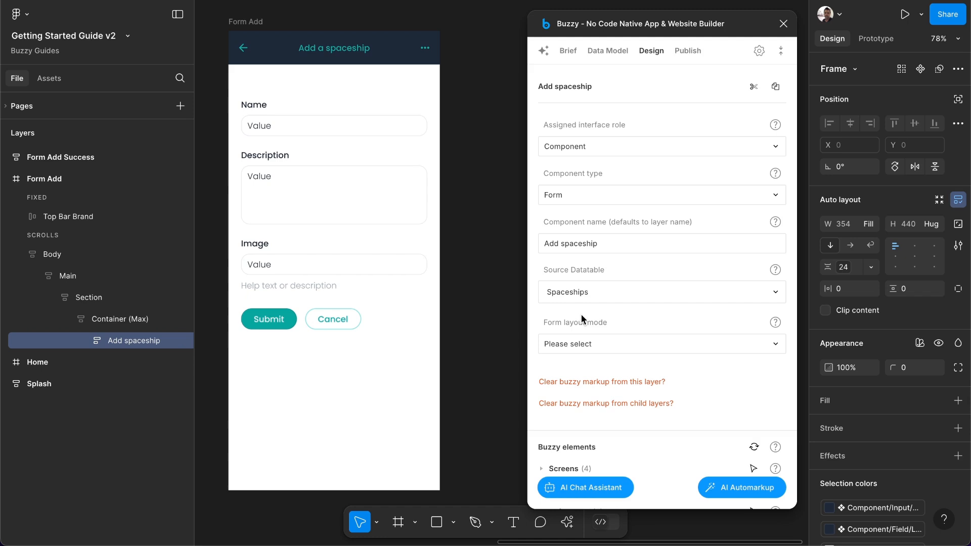
{"action": "left_click", "coordinate": [607, 348]}
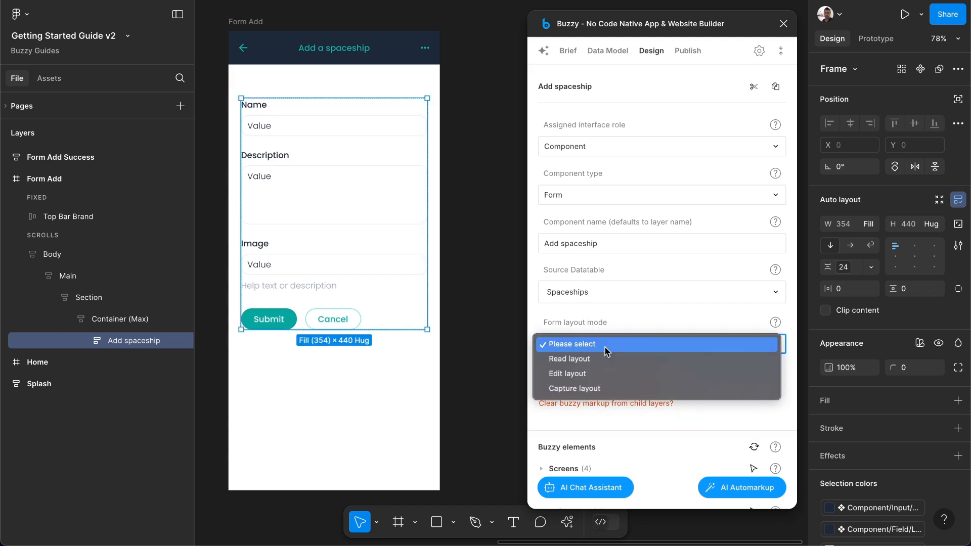
{"action": "left_click", "coordinate": [598, 388]}
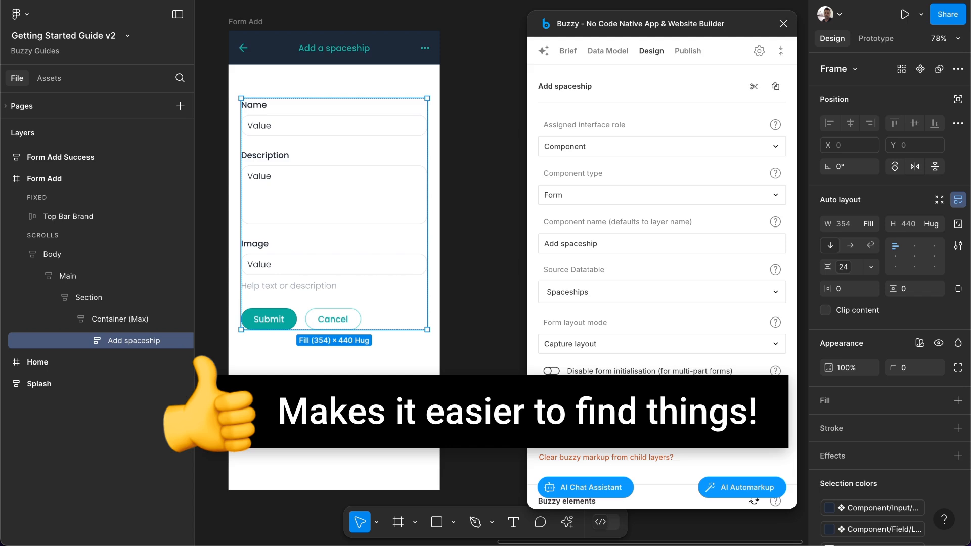
Rename the Add spaceship layer to "Add spaceship (FORM / CAPTURE)" and check the component name in its markup.
{"action": "double_click", "coordinate": [135, 341]}
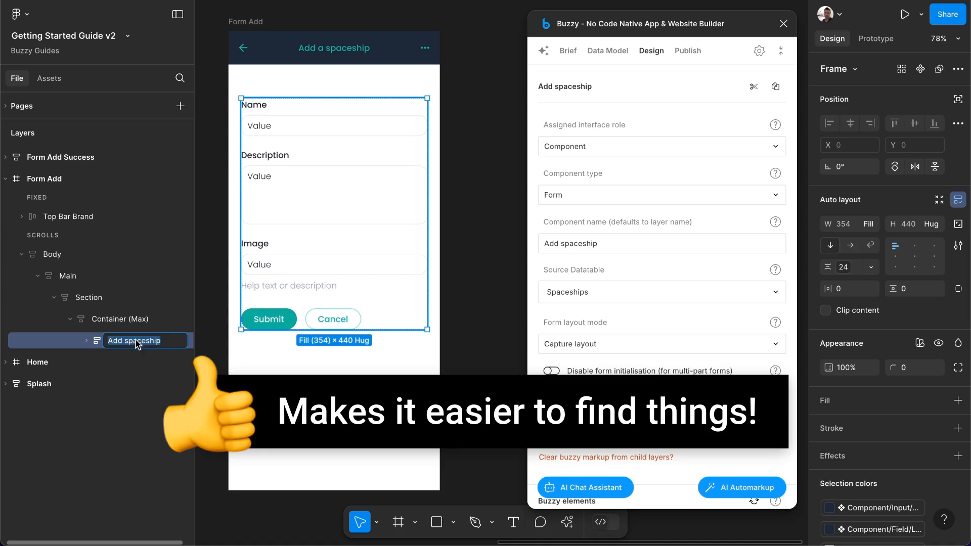
{"action": "left_click", "coordinate": [165, 341]}
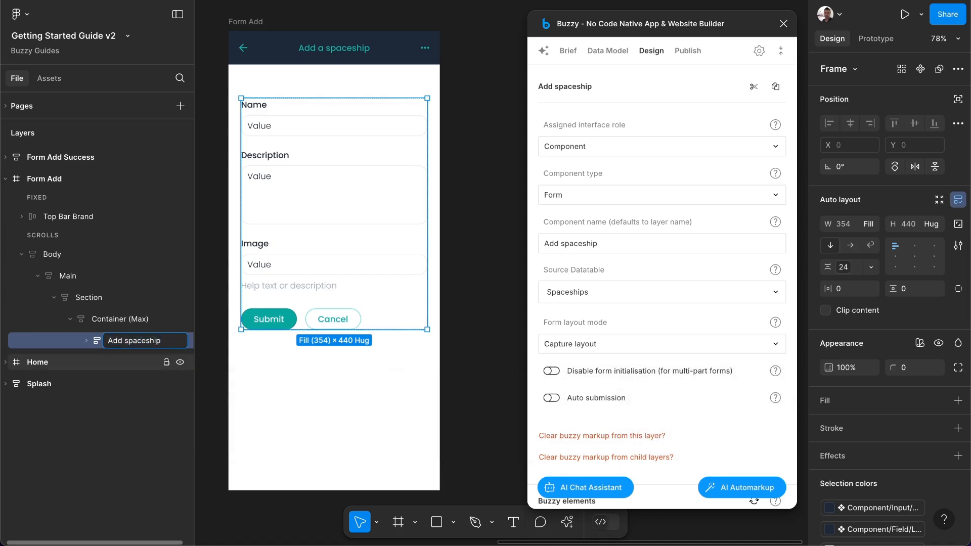
{"action": "type", "text": "(FORM / CAPTURE)"}
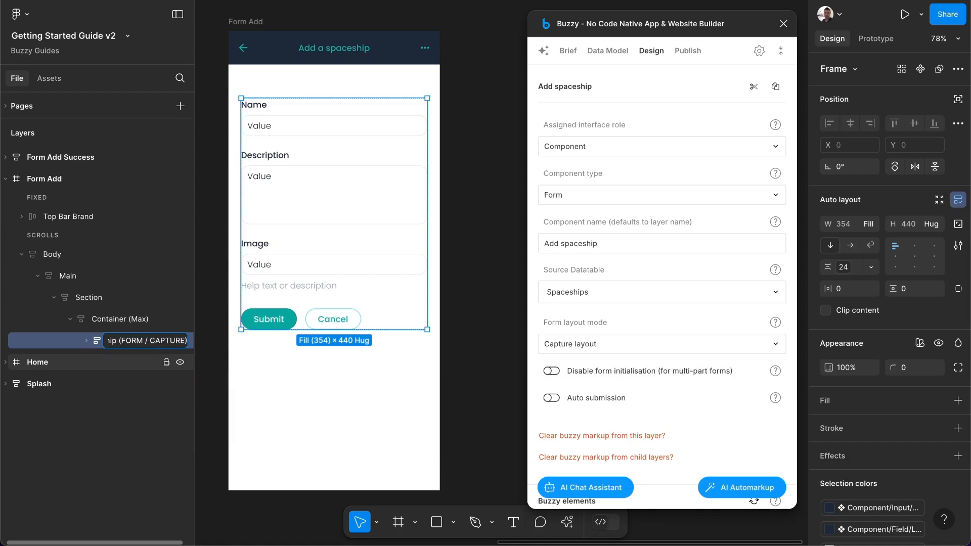
{"action": "left_click", "coordinate": [221, 359]}
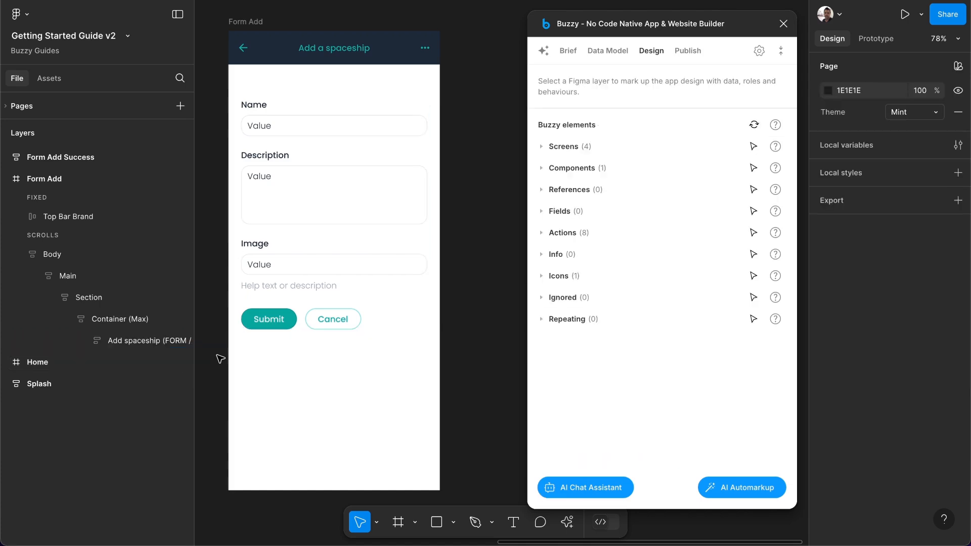
{"action": "left_click", "coordinate": [143, 342]}
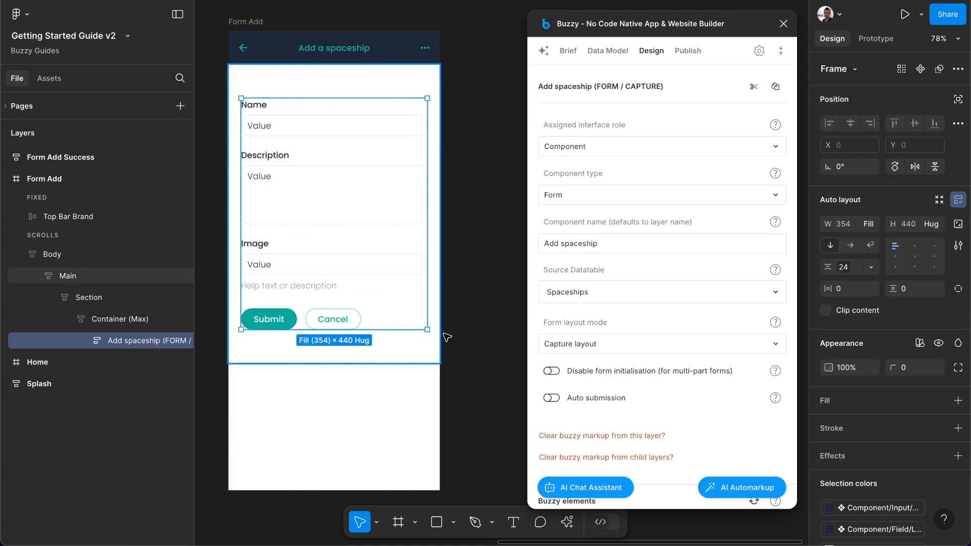
{"action": "left_click", "coordinate": [628, 243]}
{"action": "left_click", "coordinate": [534, 398]}
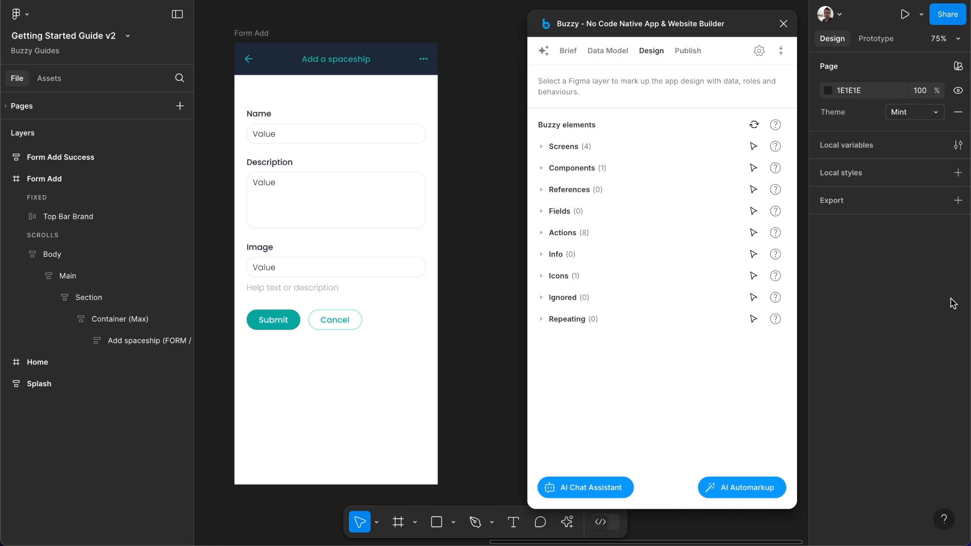
Assign the Field role to the Name input in the Add spaceship form, using Spaceships / name in Insert mode.
{"action": "left_click", "coordinate": [85, 342]}
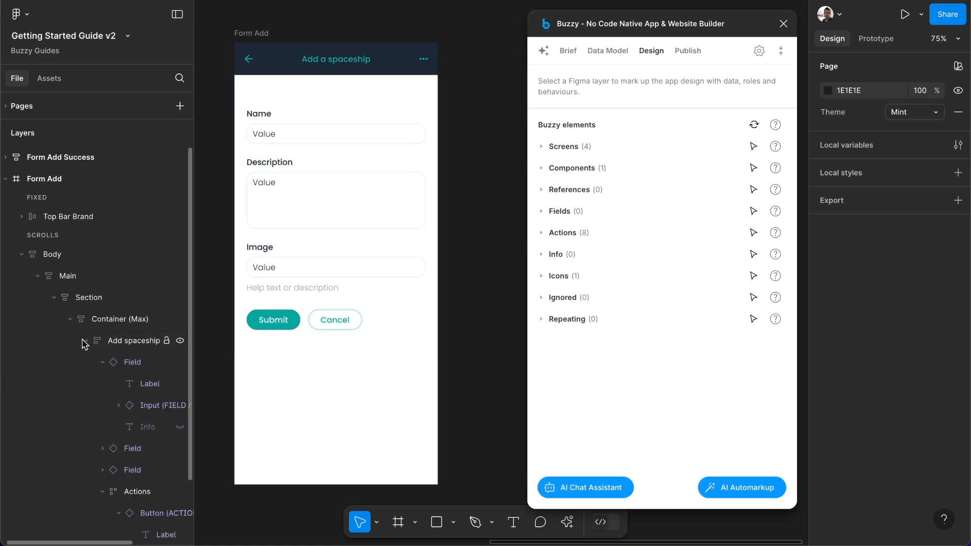
{"action": "left_click", "coordinate": [146, 405]}
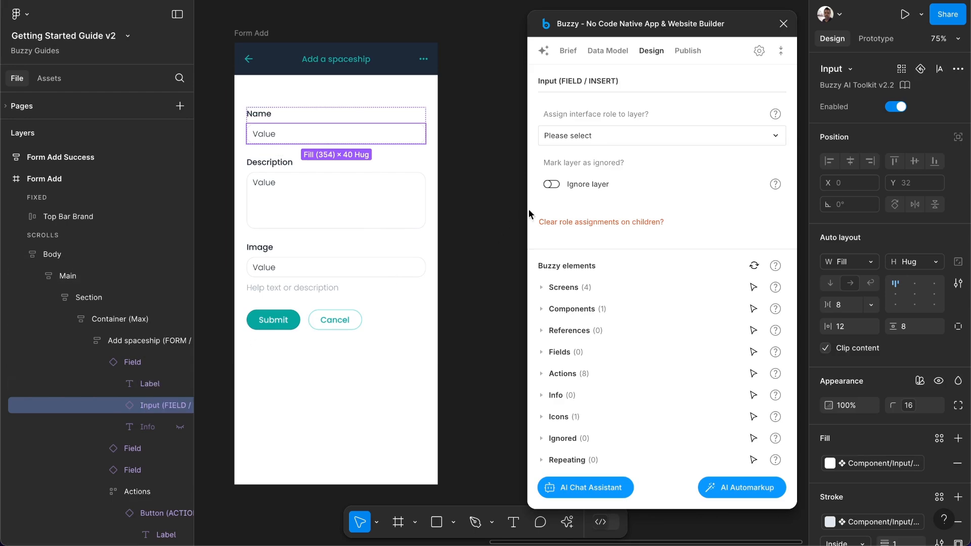
{"action": "left_click", "coordinate": [574, 142]}
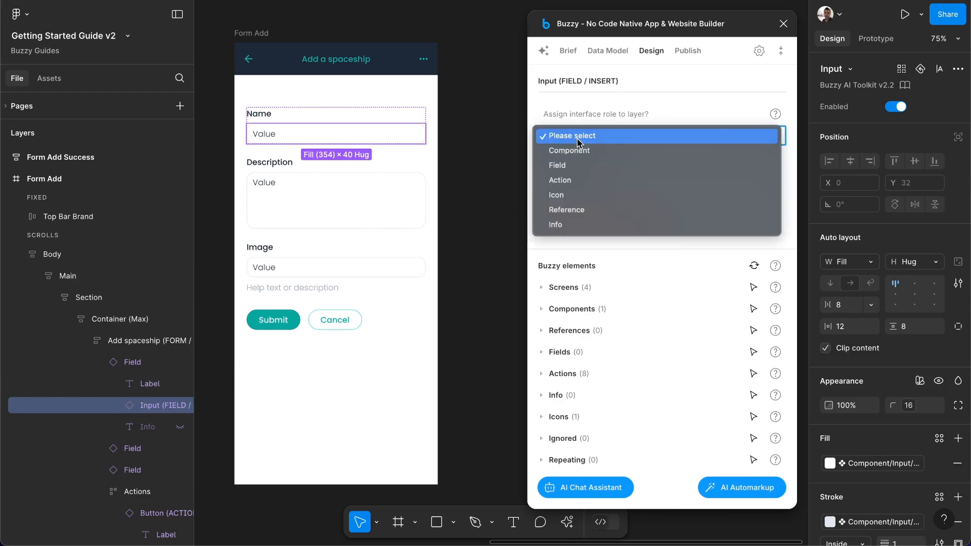
{"action": "left_click", "coordinate": [552, 167]}
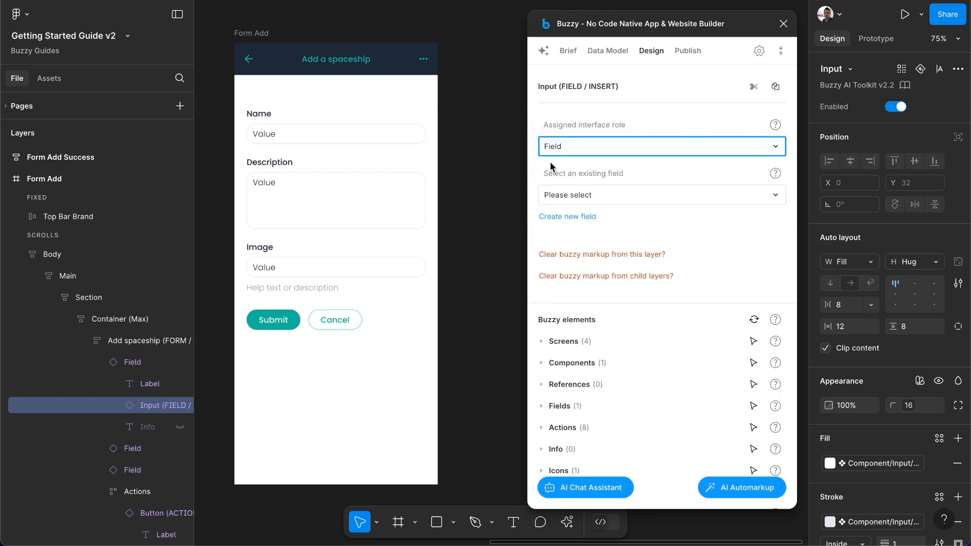
{"action": "left_click", "coordinate": [592, 196]}
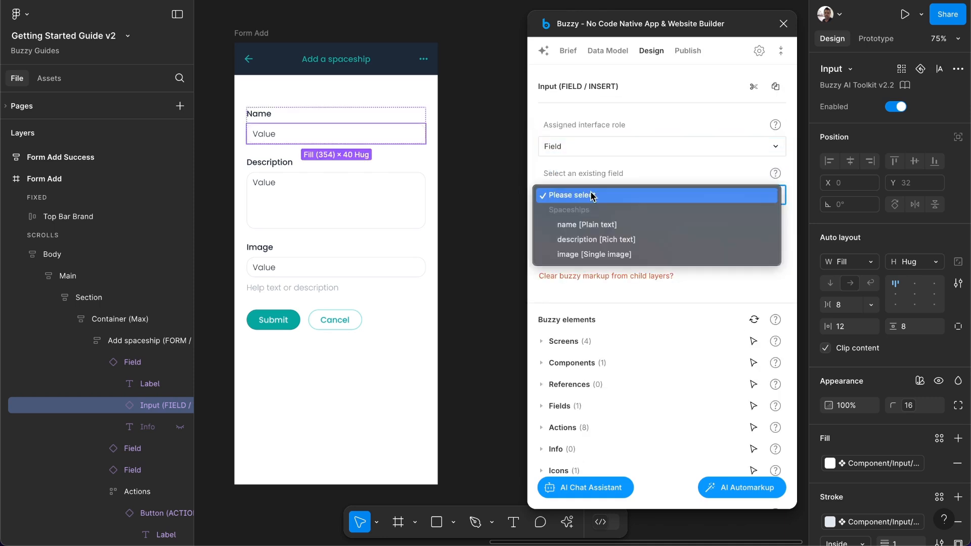
{"action": "left_click", "coordinate": [615, 224]}
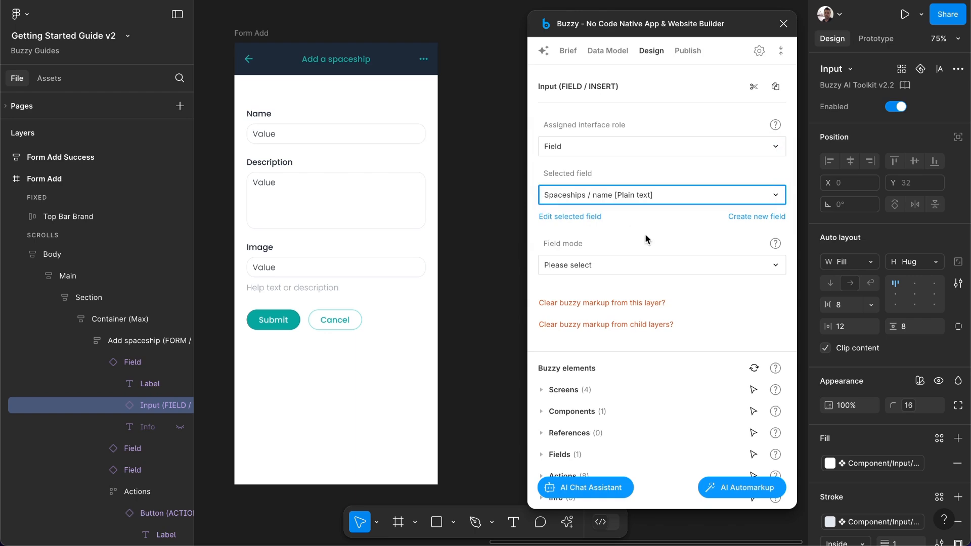
{"action": "left_click", "coordinate": [640, 274]}
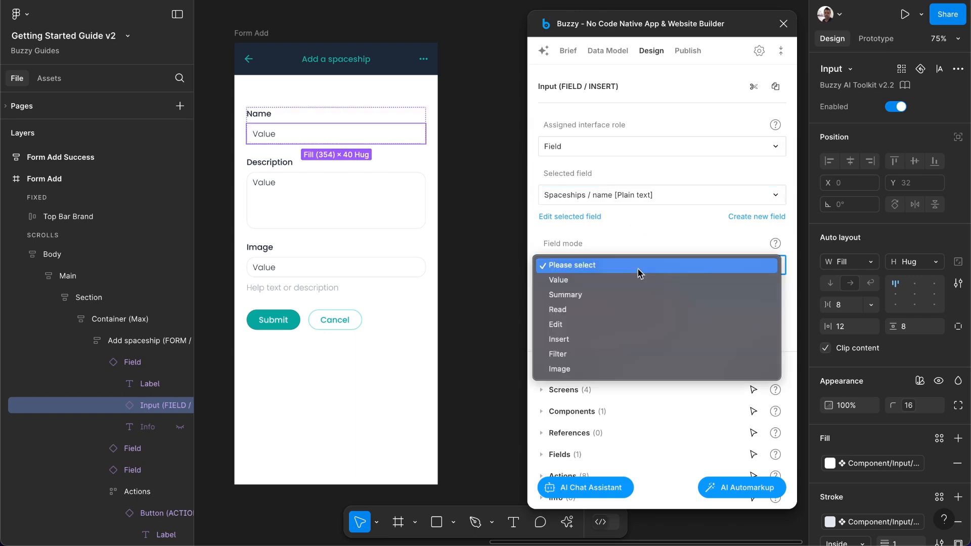
{"action": "left_click", "coordinate": [619, 340]}
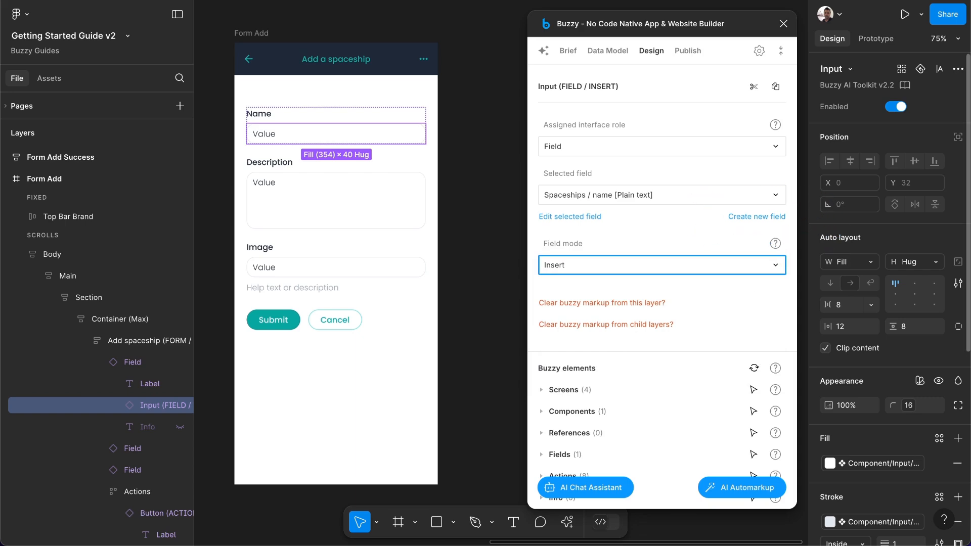
Mark up the Description field's Input Multiline layer as a Field linked to Spaceships / description in Insert mode.
{"action": "left_click", "coordinate": [102, 448]}
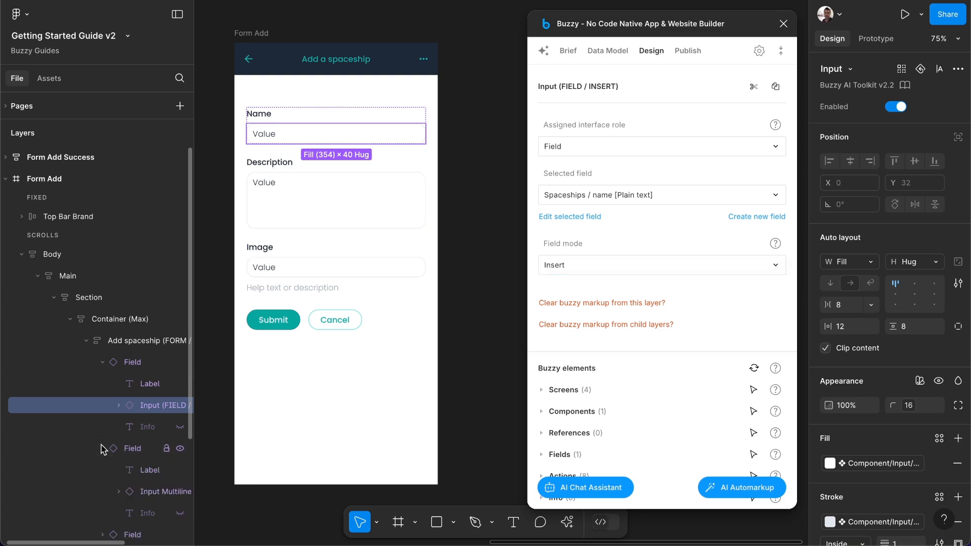
{"action": "left_click", "coordinate": [139, 492]}
{"action": "left_click", "coordinate": [569, 140]}
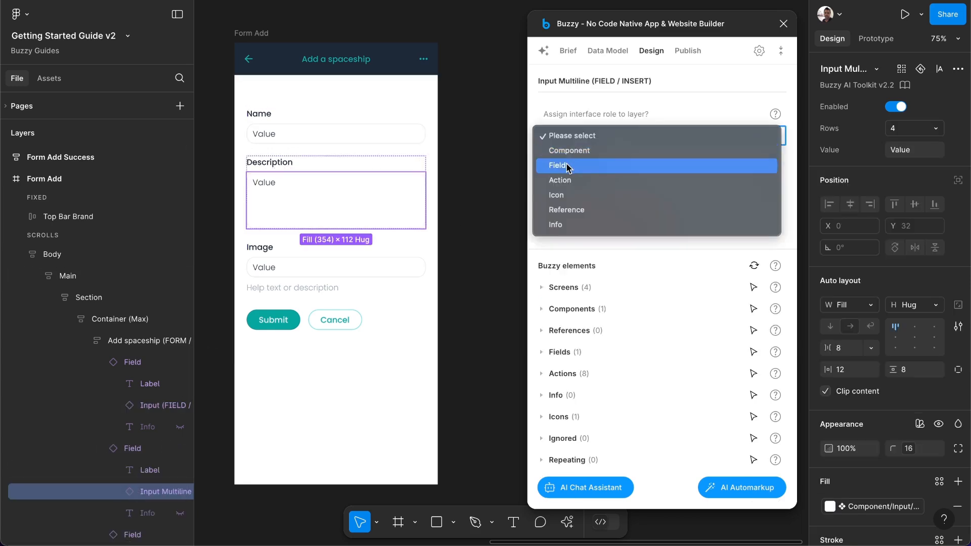
{"action": "left_click", "coordinate": [569, 166]}
{"action": "left_click", "coordinate": [577, 195]}
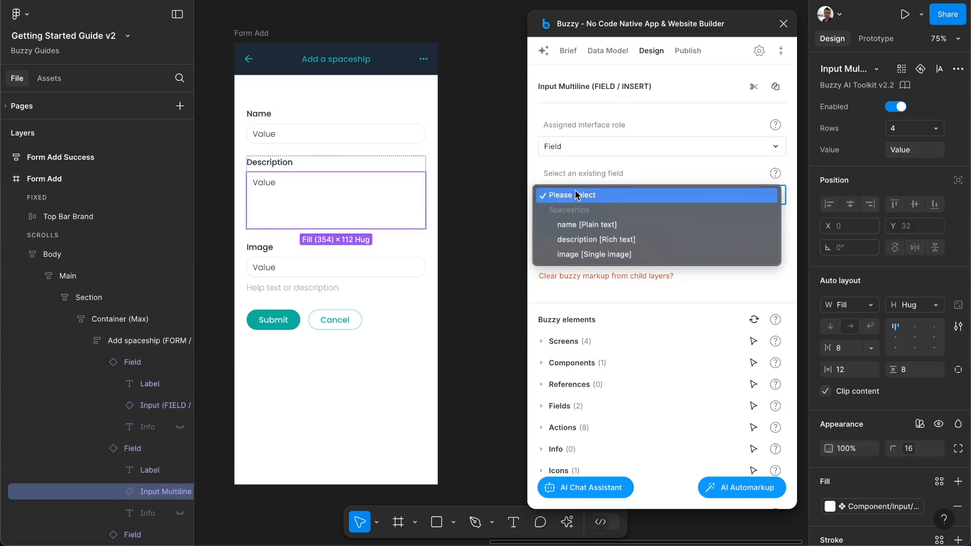
{"action": "left_click", "coordinate": [597, 239]}
{"action": "left_click", "coordinate": [582, 264]}
{"action": "left_click", "coordinate": [573, 339]}
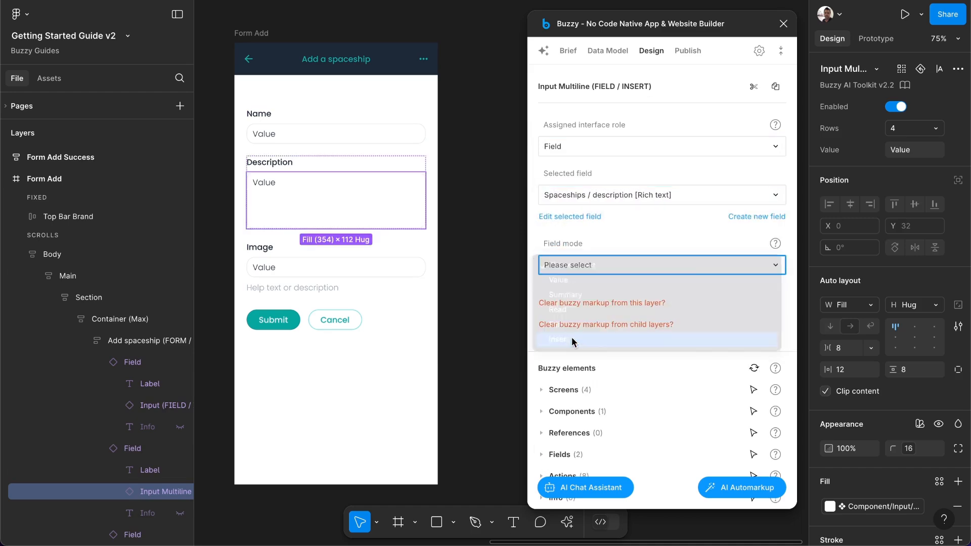
Mark up the input under the Image label as a Field linked to Spaceships / image with field mode Insert.
{"action": "left_click", "coordinate": [364, 273]}
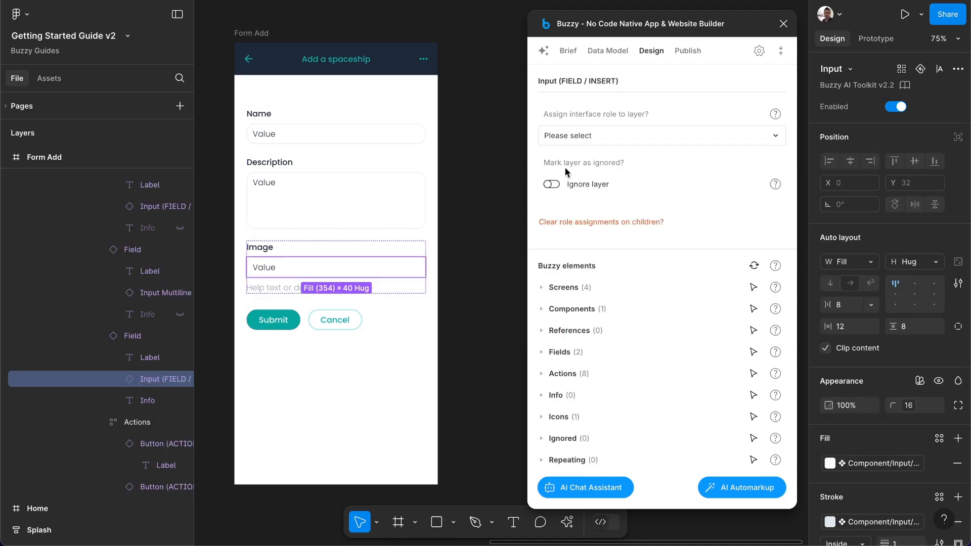
{"action": "left_click", "coordinate": [579, 136]}
{"action": "left_click", "coordinate": [560, 162]}
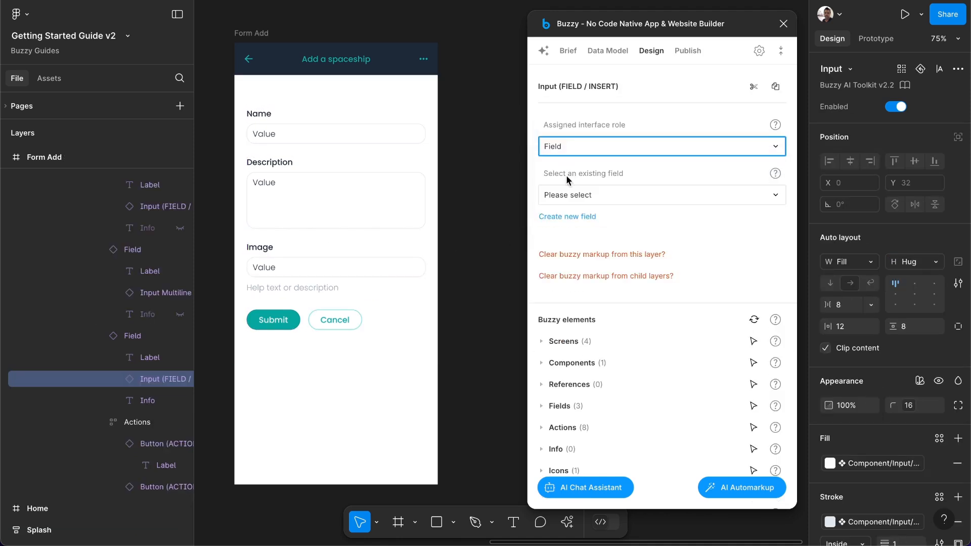
{"action": "left_click", "coordinate": [569, 195]}
{"action": "left_click", "coordinate": [587, 251]}
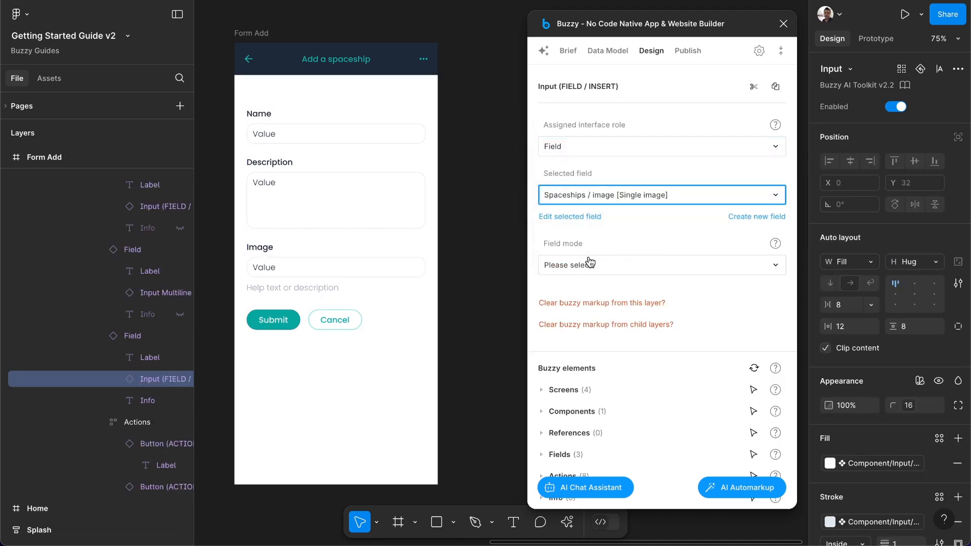
{"action": "left_click", "coordinate": [590, 262]}
{"action": "left_click", "coordinate": [572, 338]}
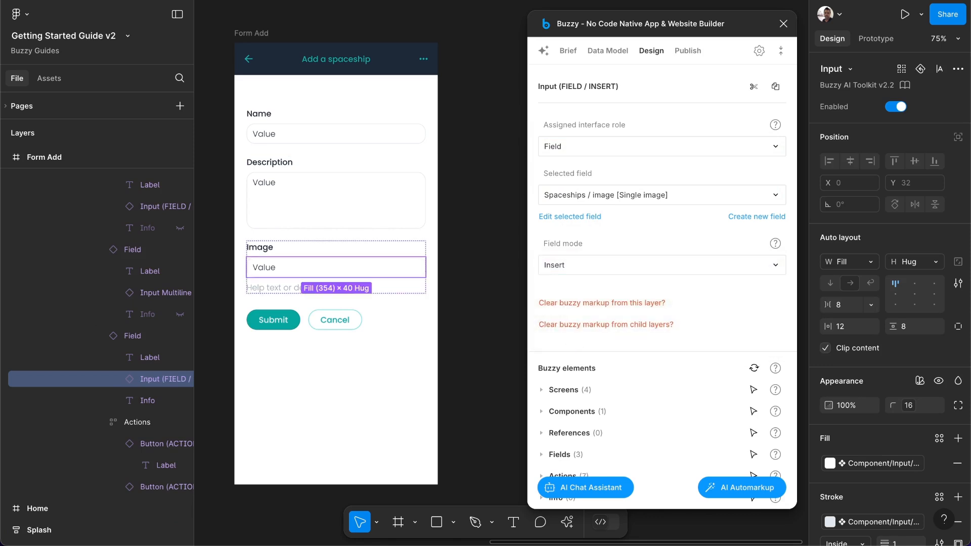
Assign the Action role with action type Submit to the form's Submit button.
{"action": "left_click", "coordinate": [160, 446]}
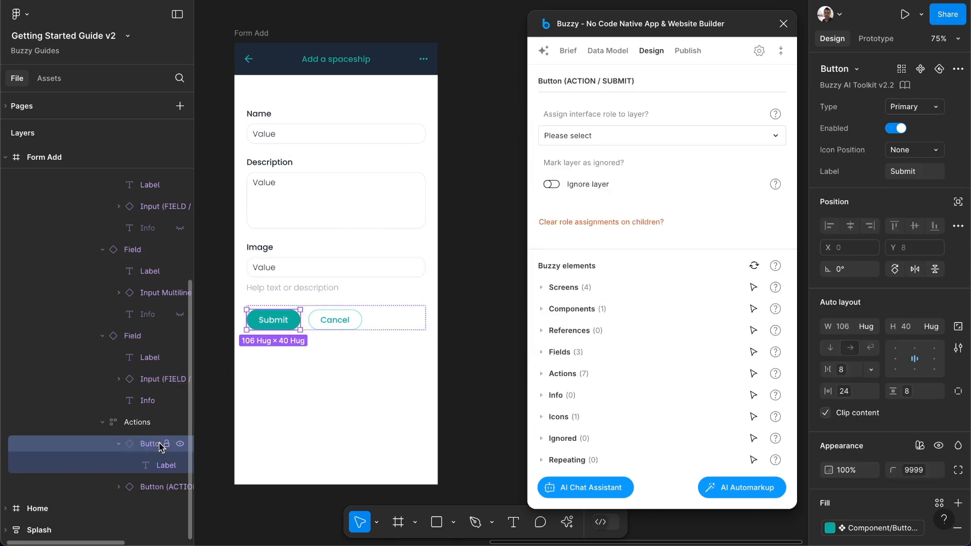
{"action": "left_click", "coordinate": [597, 134]}
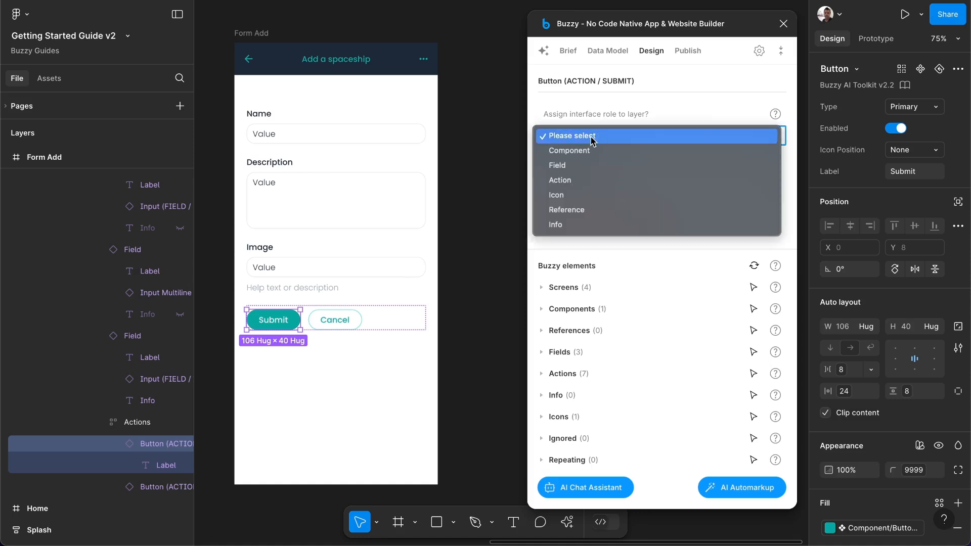
{"action": "left_click", "coordinate": [563, 178]}
{"action": "left_click", "coordinate": [579, 195]}
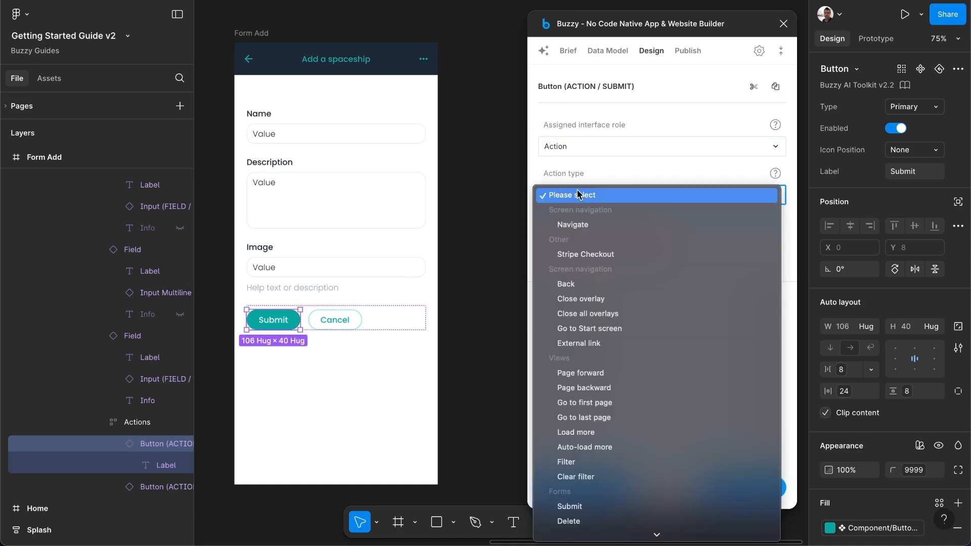
{"action": "scroll", "coordinate": [580, 378], "scroll_direction": "down", "scroll_amount": 4}
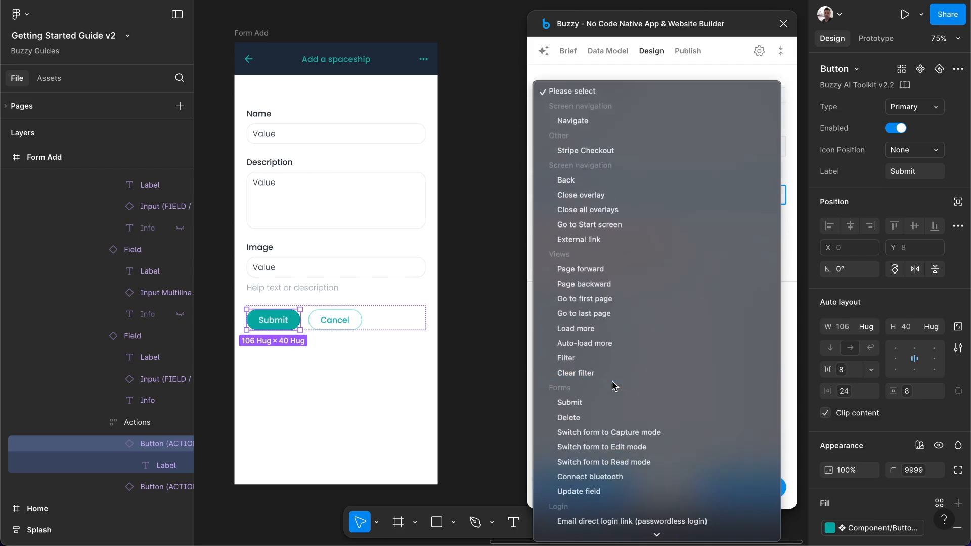
{"action": "left_click", "coordinate": [580, 403]}
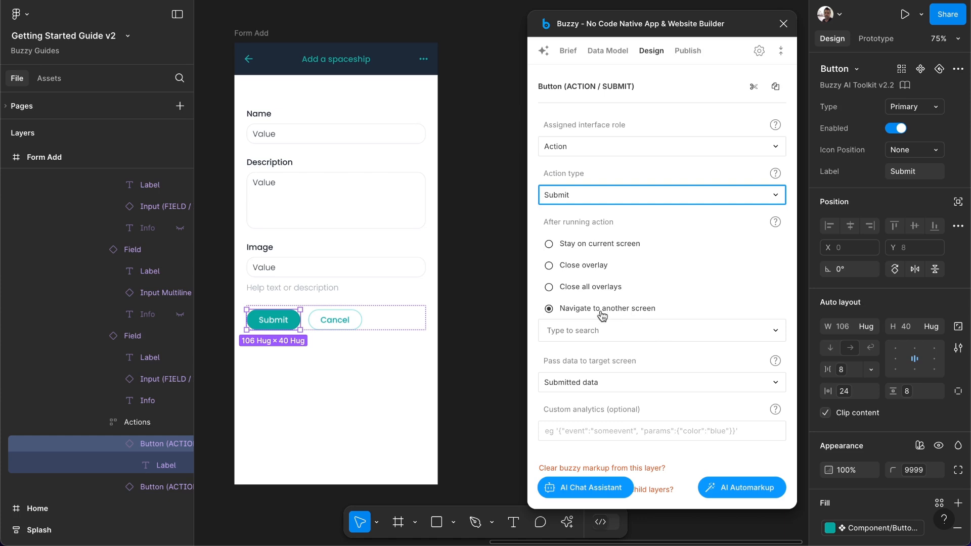
Set the Submit action to navigate to the Form Add Success screen after running.
{"action": "left_click", "coordinate": [607, 337]}
{"action": "scroll", "coordinate": [605, 376], "scroll_direction": "down", "scroll_amount": 1}
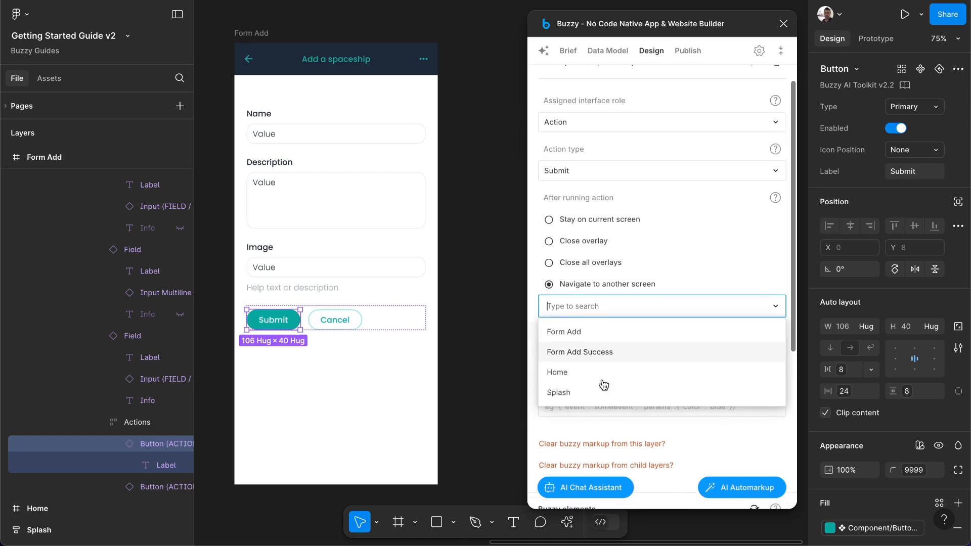
{"action": "left_click", "coordinate": [603, 353]}
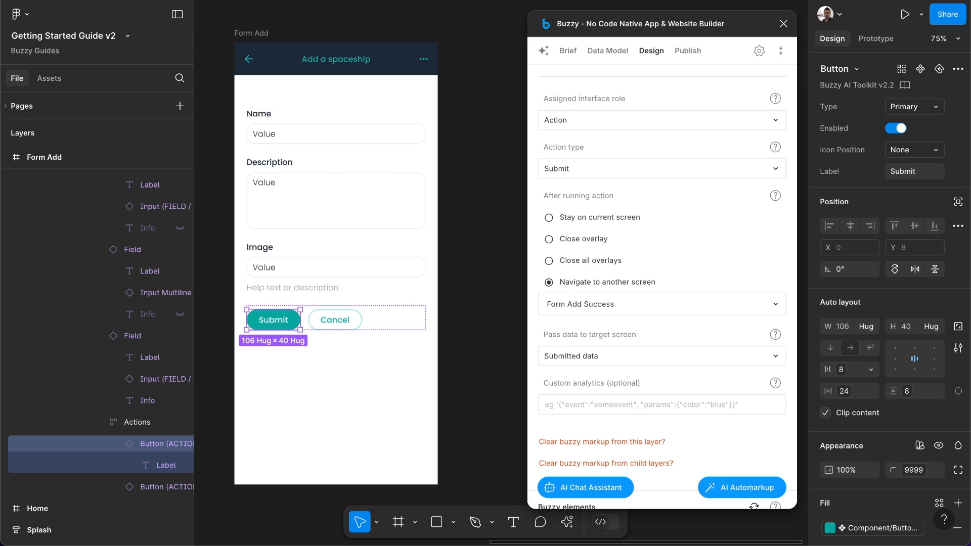
Check the Buzzy markup of the Form Add Success screen and of the close button in its dialog header.
{"action": "scroll", "coordinate": [515, 174], "scroll_direction": "right", "scroll_amount": 5}
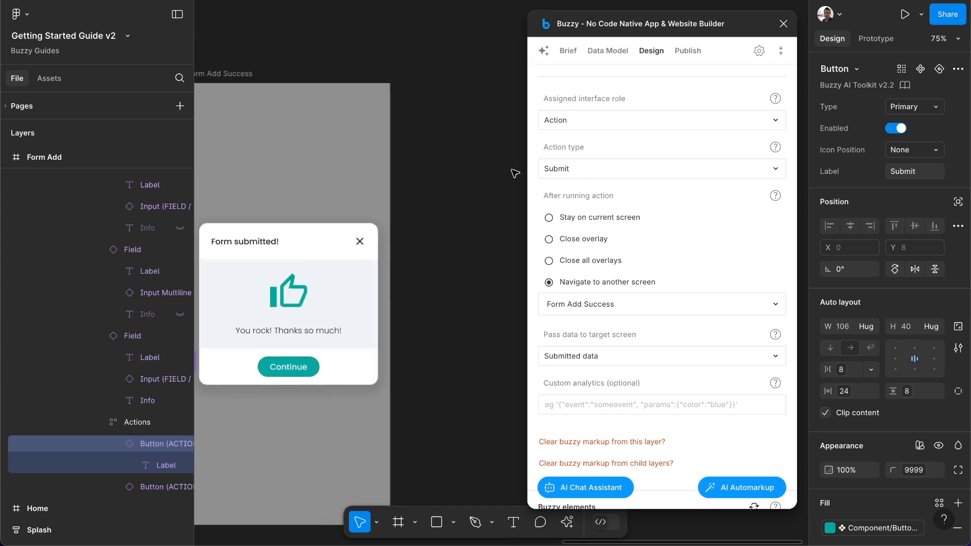
{"action": "left_click", "coordinate": [277, 51]}
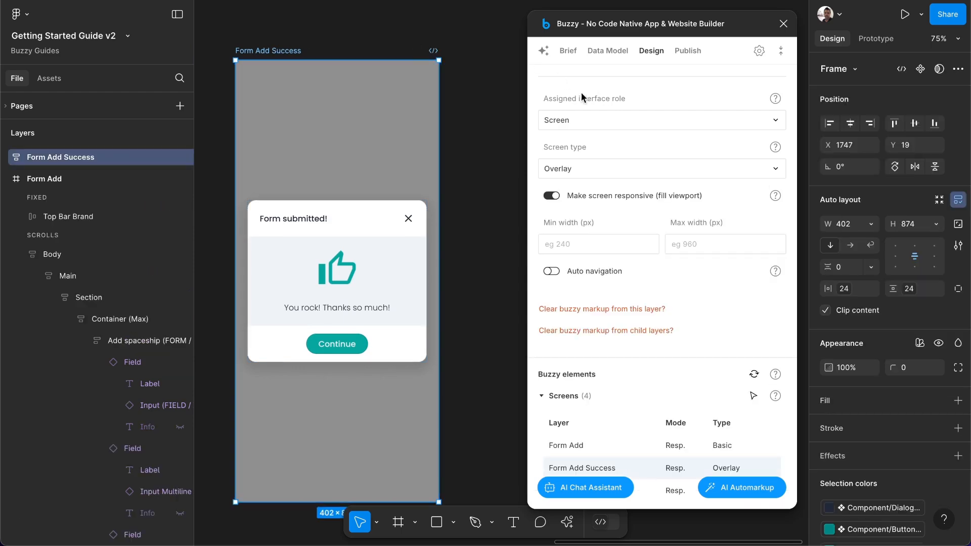
{"action": "left_click", "coordinate": [409, 220]}
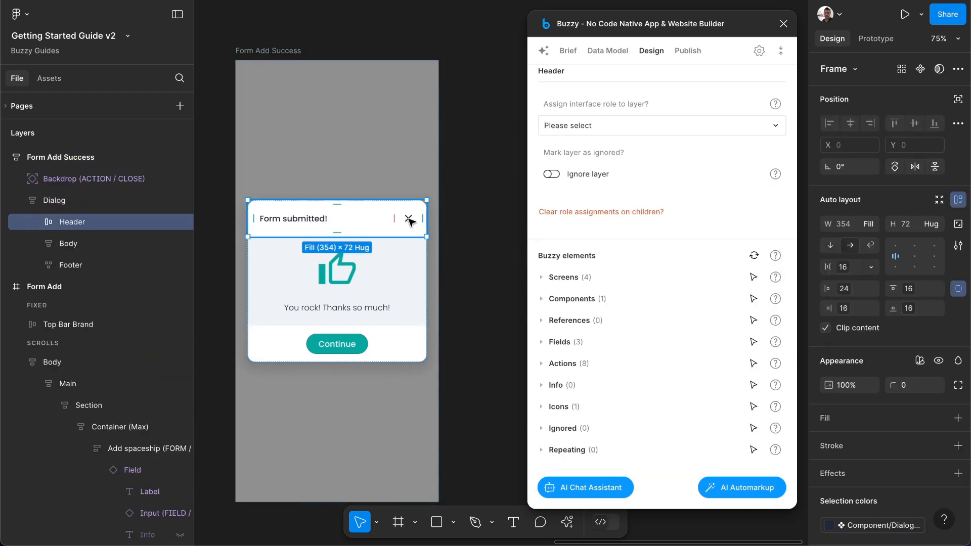
{"action": "left_click", "coordinate": [410, 220]}
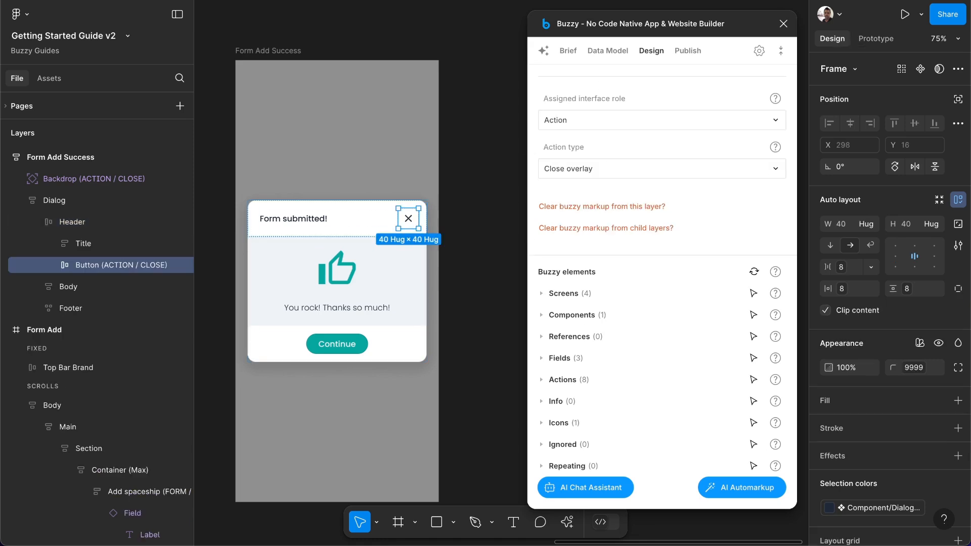
Update the published app and try it in live mode, going from the splash screen through to adding a spaceship.
{"action": "left_click", "coordinate": [688, 51]}
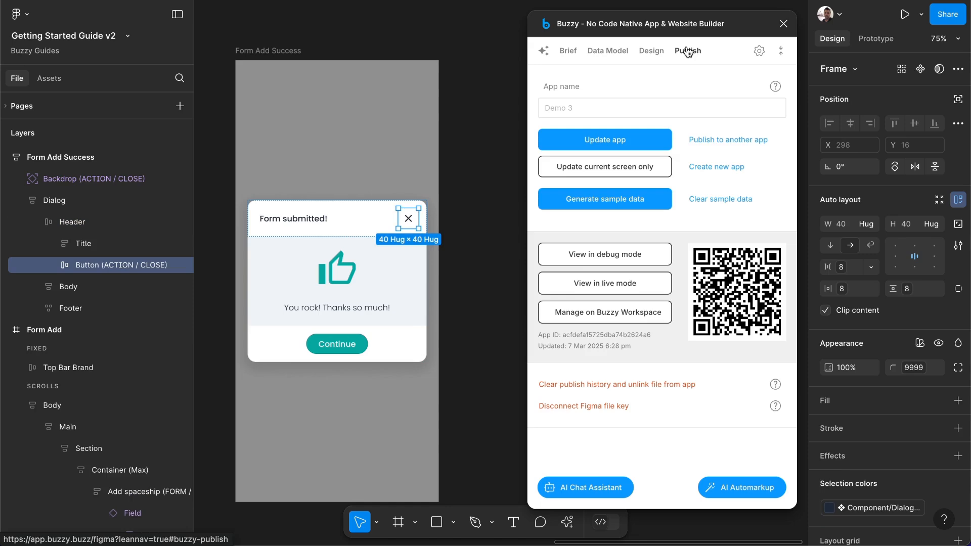
{"action": "left_click", "coordinate": [611, 140]}
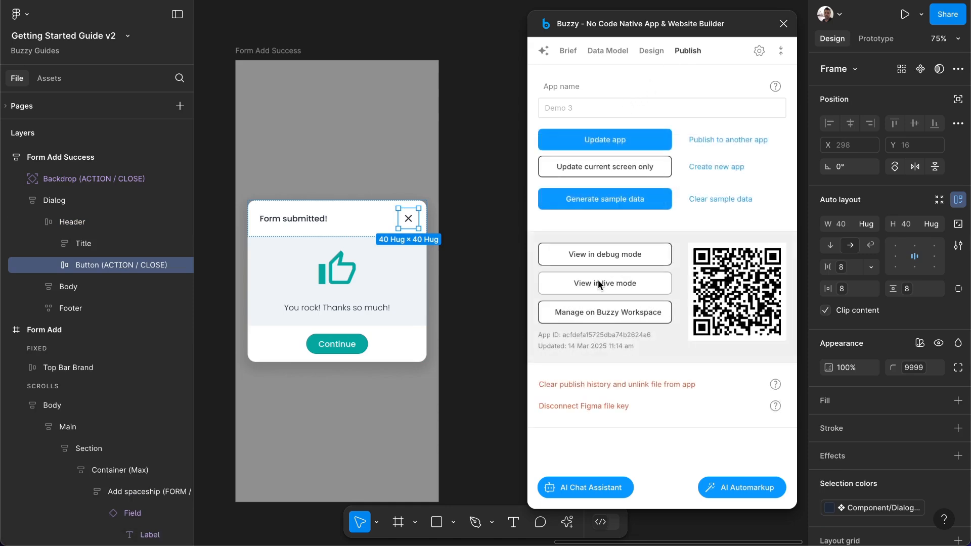
{"action": "left_click", "coordinate": [598, 280]}
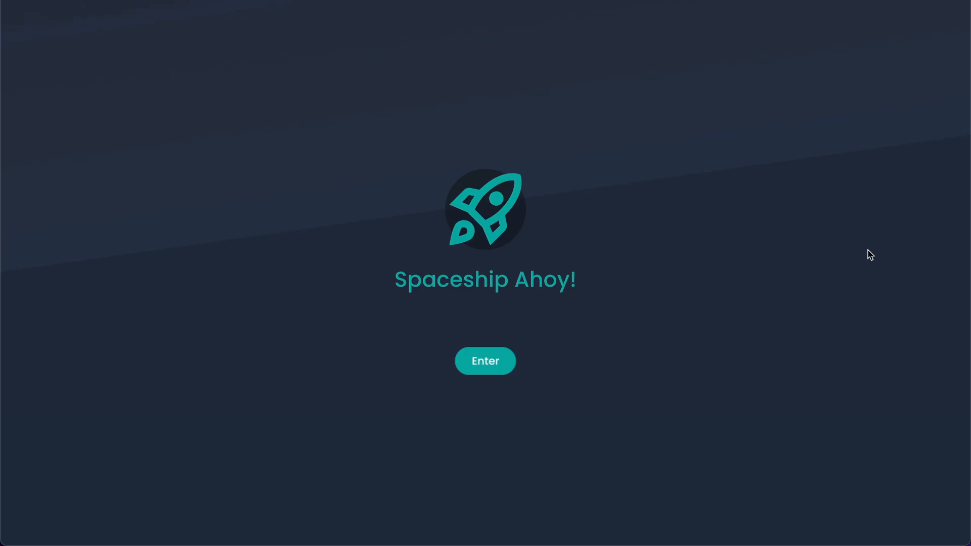
{"action": "left_click", "coordinate": [479, 362]}
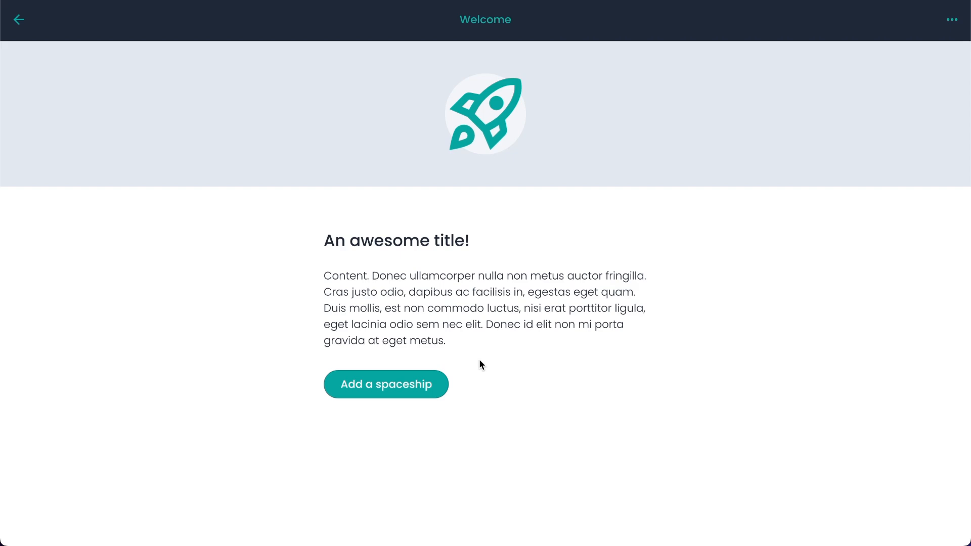
{"action": "left_click", "coordinate": [385, 393]}
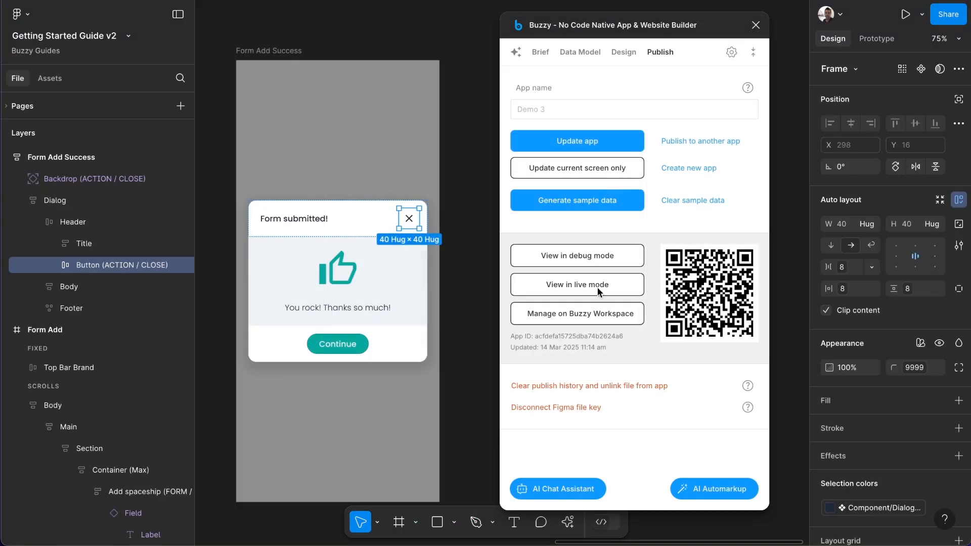
Switch to Buzzy Workspace and examine the field settings of the Spaceships data table.
{"action": "left_click", "coordinate": [572, 316]}
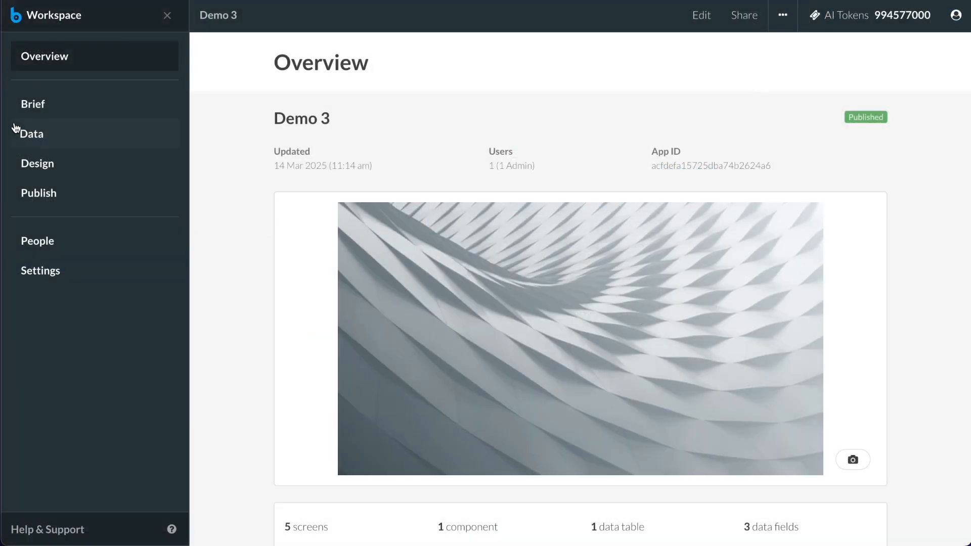
{"action": "left_click", "coordinate": [30, 140]}
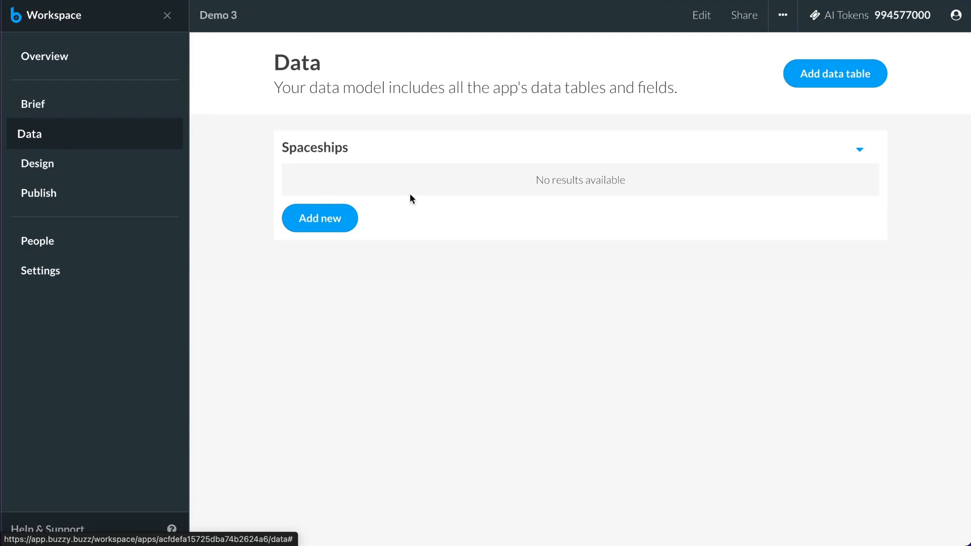
{"action": "left_click", "coordinate": [860, 150]}
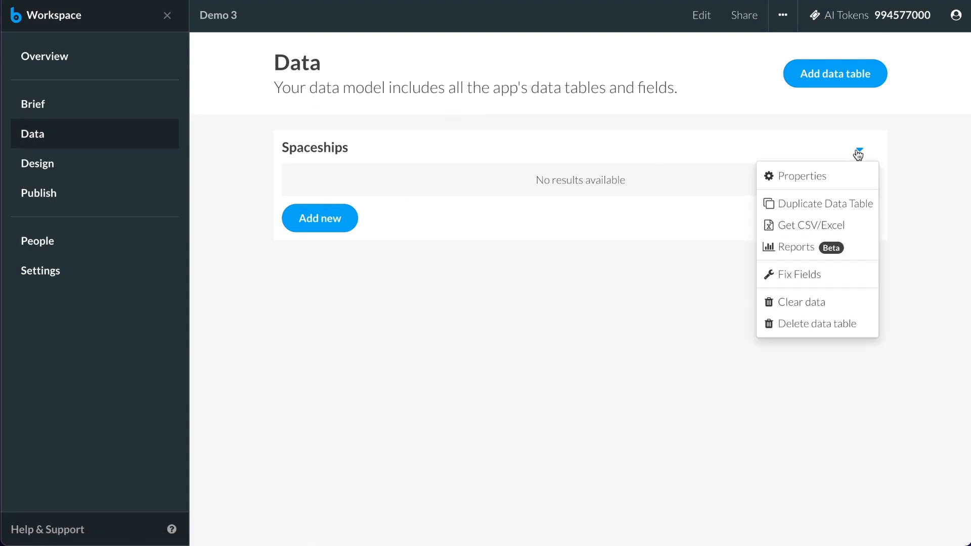
{"action": "left_click", "coordinate": [765, 173]}
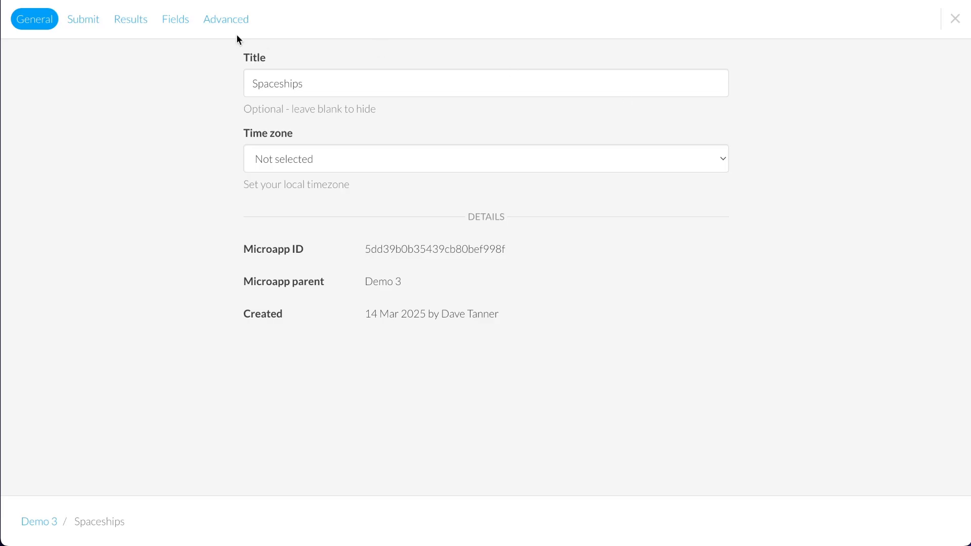
{"action": "left_click", "coordinate": [179, 21]}
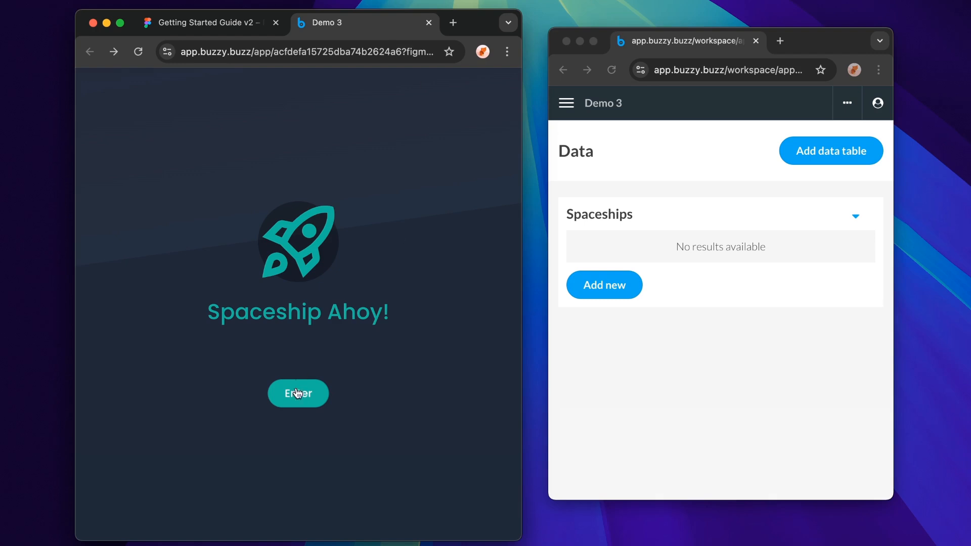
In the live Demo 3 app, go to the Add a spaceship form and enter the name "My new spaceship".
{"action": "left_click", "coordinate": [296, 397]}
{"action": "left_click", "coordinate": [219, 456]}
{"action": "left_click", "coordinate": [181, 188]}
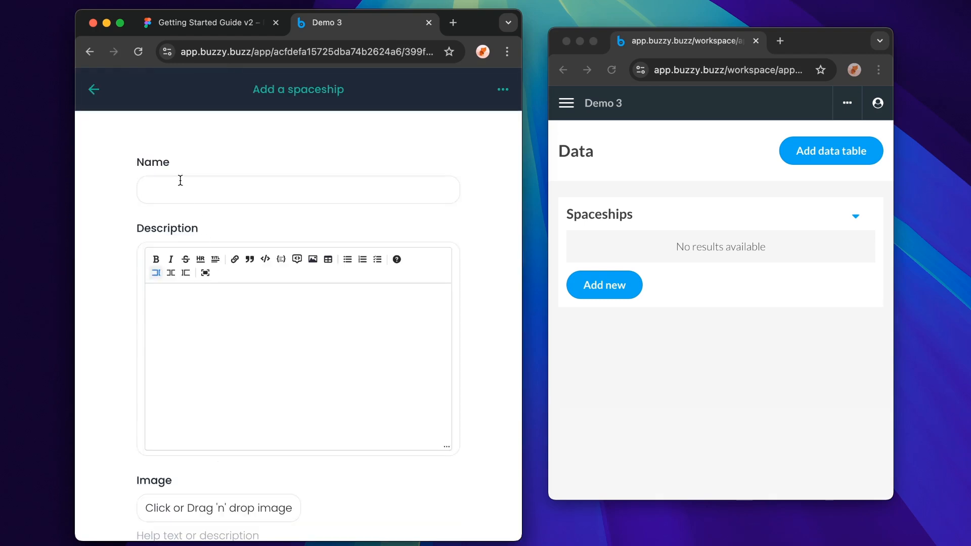
{"action": "type", "text": "My new spacship"}
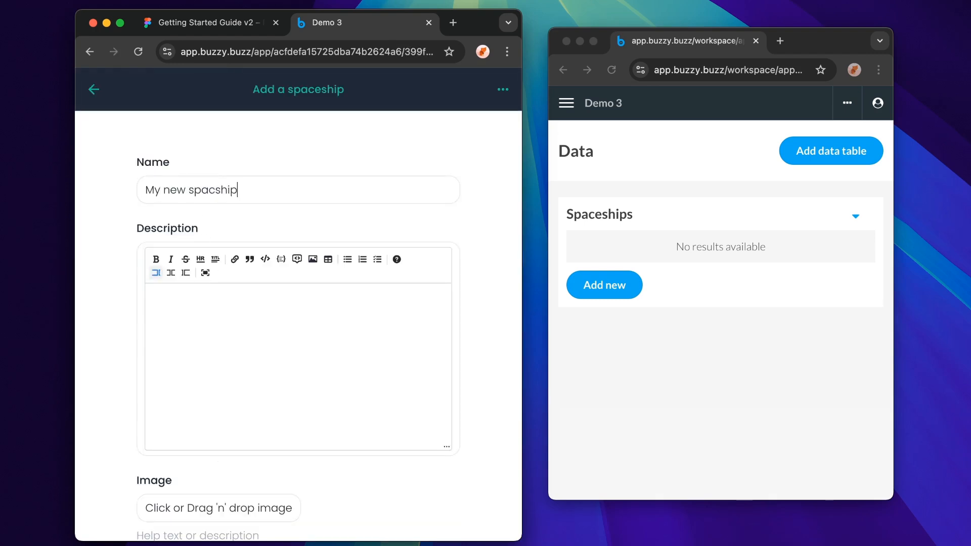
{"action": "key", "text": "BackSpace"}
{"action": "key", "text": "BackSpace"}
{"action": "key", "text": "BackSpace"}
{"action": "key", "text": "BackSpace"}
{"action": "type", "text": "eship"}
Enter "Some description goes here" as the spaceship's description and submit the form, continuing past the success dialog.
{"action": "left_click", "coordinate": [187, 316]}
{"action": "type", "text": "Some description "}
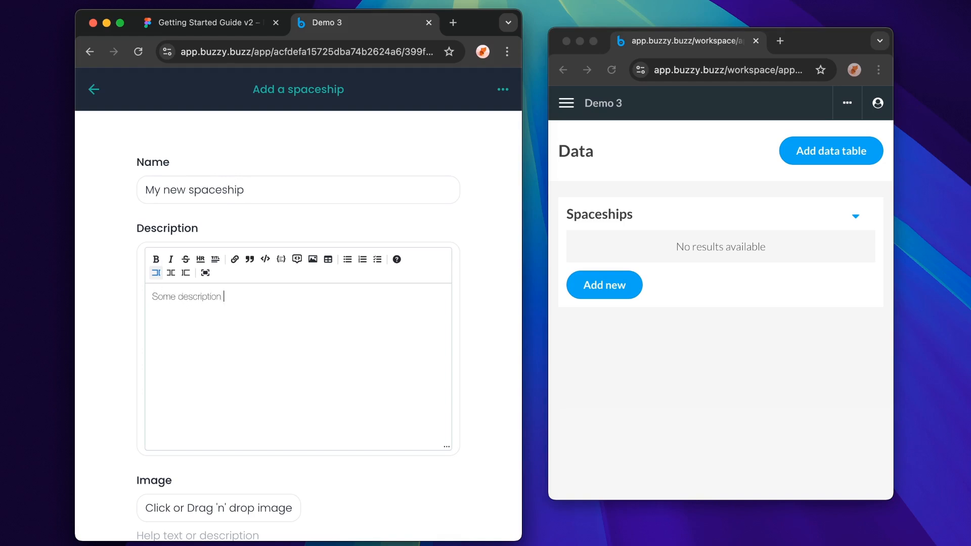
{"action": "type", "text": "goes here"}
{"action": "scroll", "coordinate": [184, 495], "scroll_direction": "down", "scroll_amount": 2}
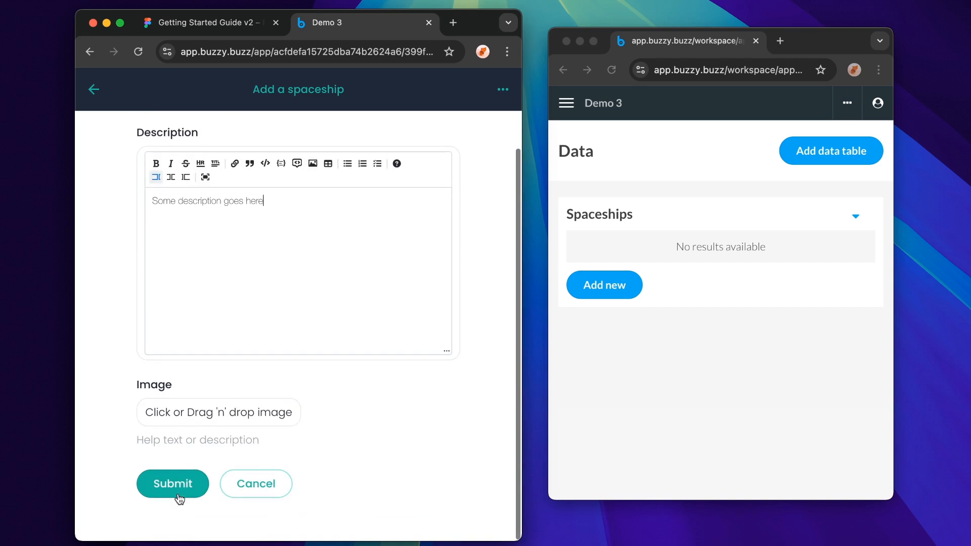
{"action": "left_click", "coordinate": [180, 490]}
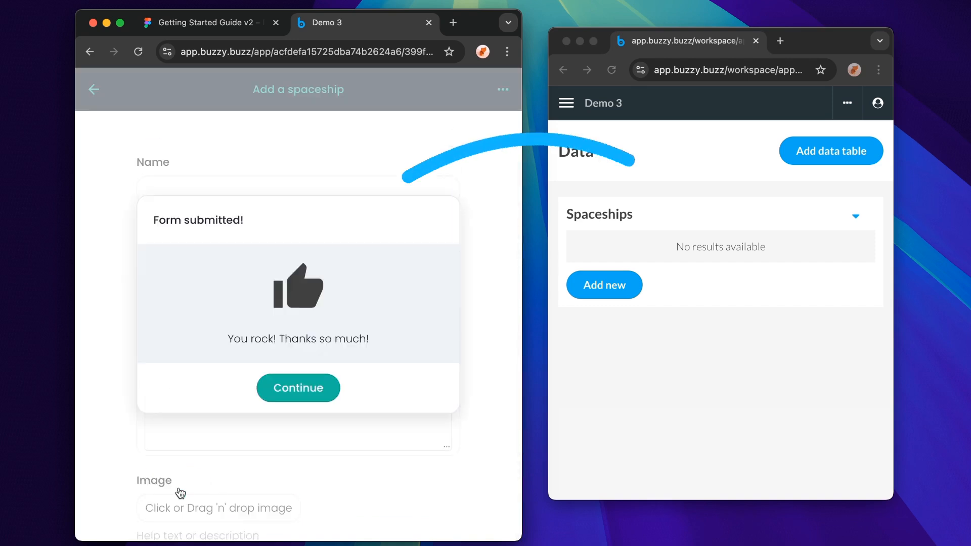
{"action": "left_click", "coordinate": [314, 386]}
Check the details of the submitted "My new spaceship" record in the workspace's Spaceships data table.
{"action": "left_click", "coordinate": [648, 284]}
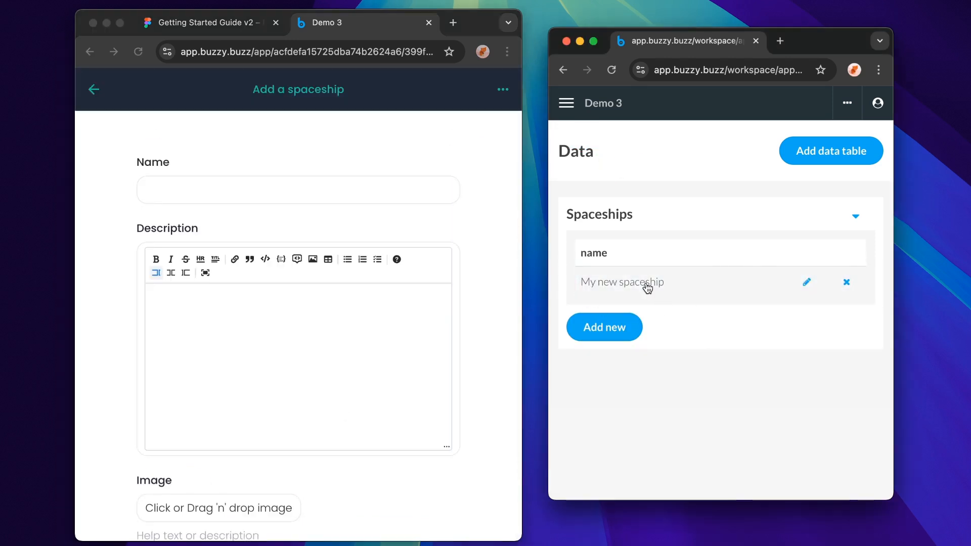
{"action": "scroll", "coordinate": [695, 400], "scroll_direction": "down", "scroll_amount": 2}
{"action": "scroll", "coordinate": [695, 399], "scroll_direction": "up", "scroll_amount": 2}
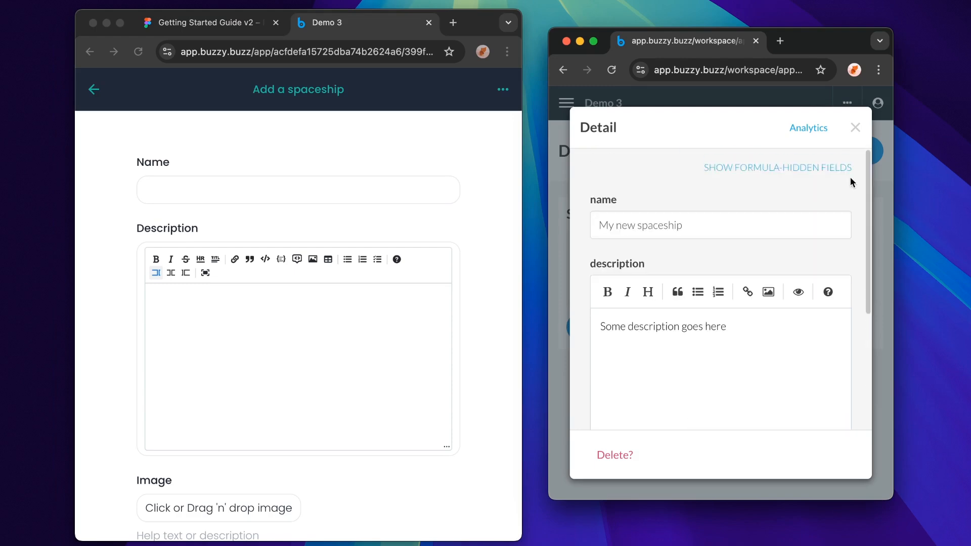
{"action": "left_click", "coordinate": [855, 128]}
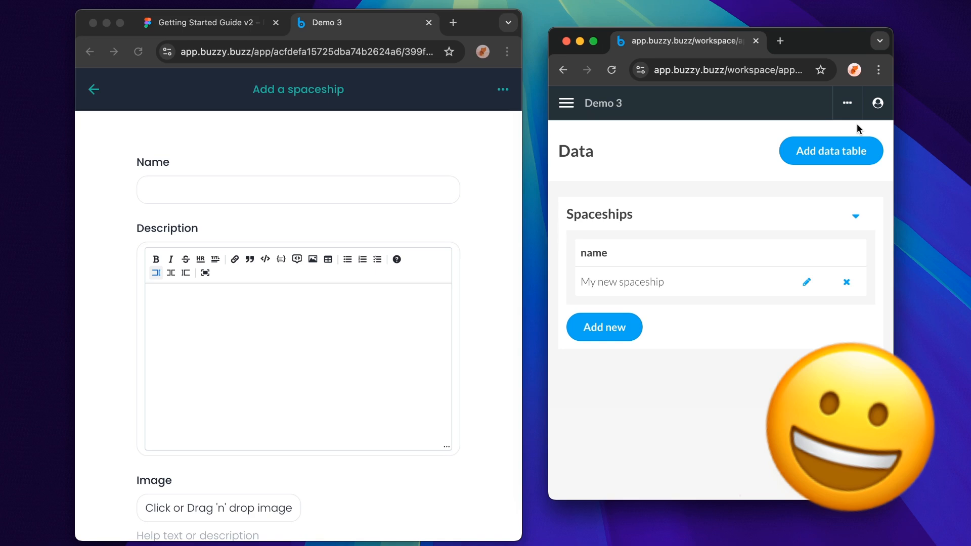